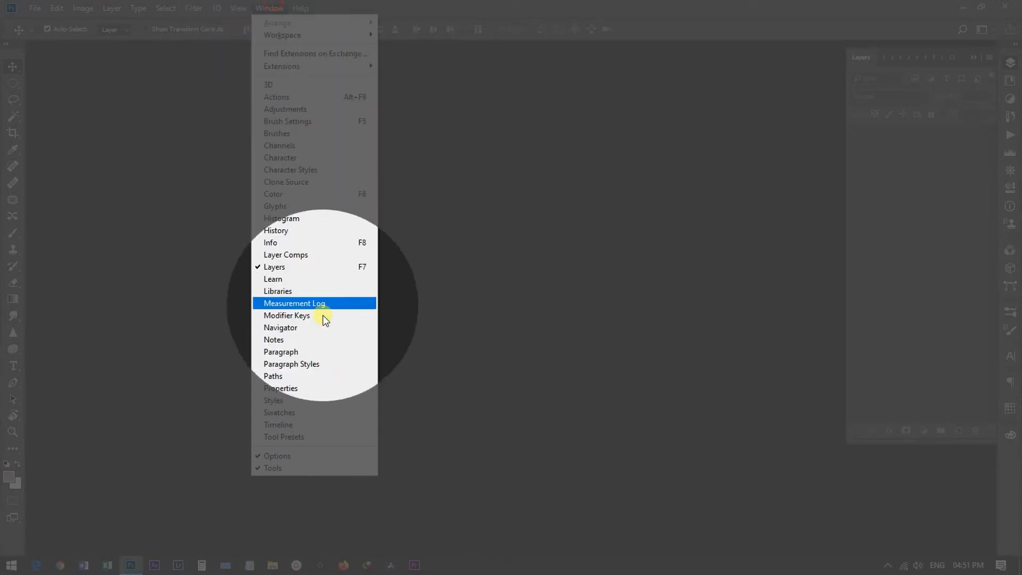
- Show the Timeline panel and add video_2.mp4 from the Video folder as its media
{"action": "left_click", "coordinate": [304, 424]}
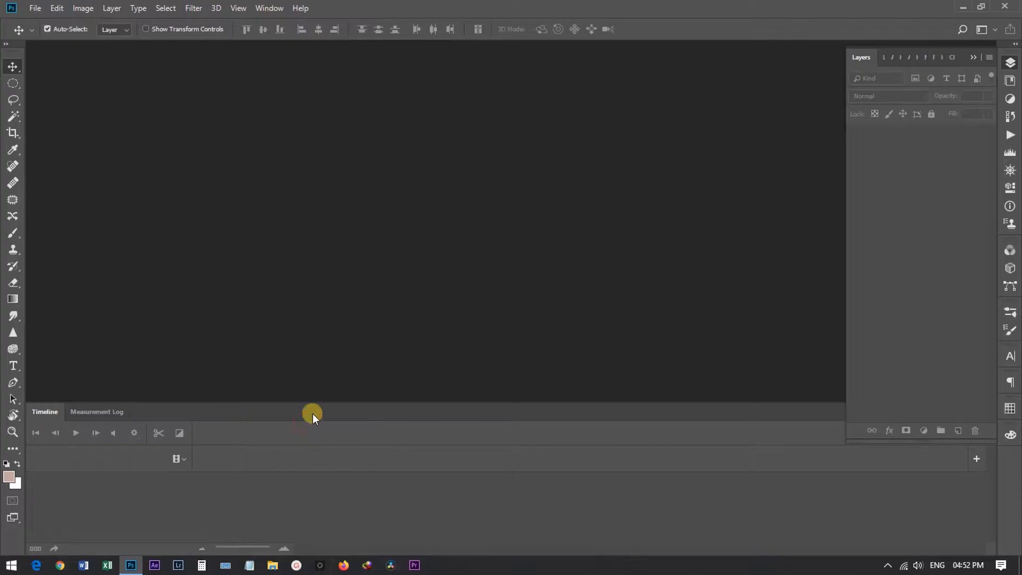
{"action": "left_click", "coordinate": [176, 459]}
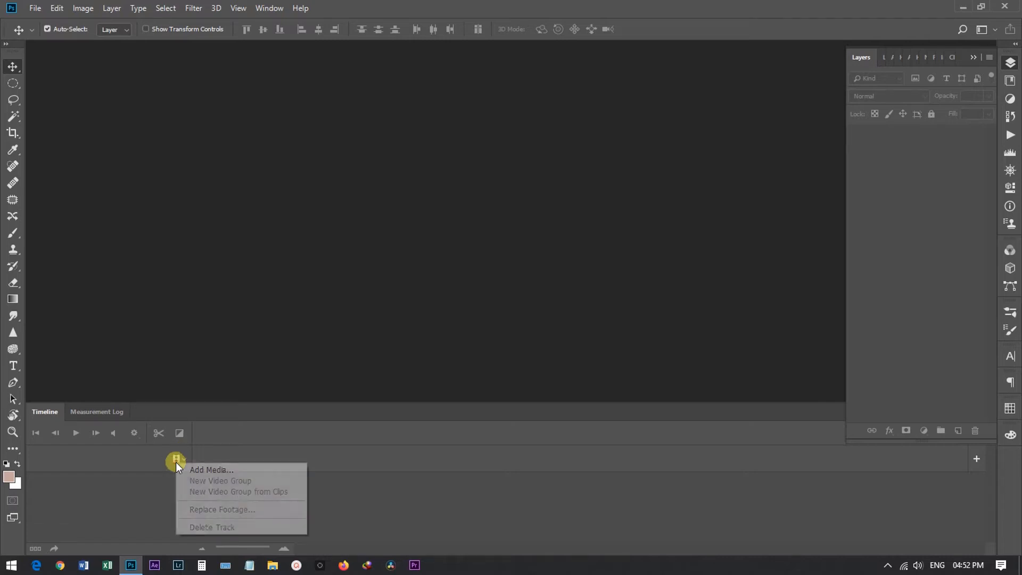
{"action": "left_click", "coordinate": [234, 468]}
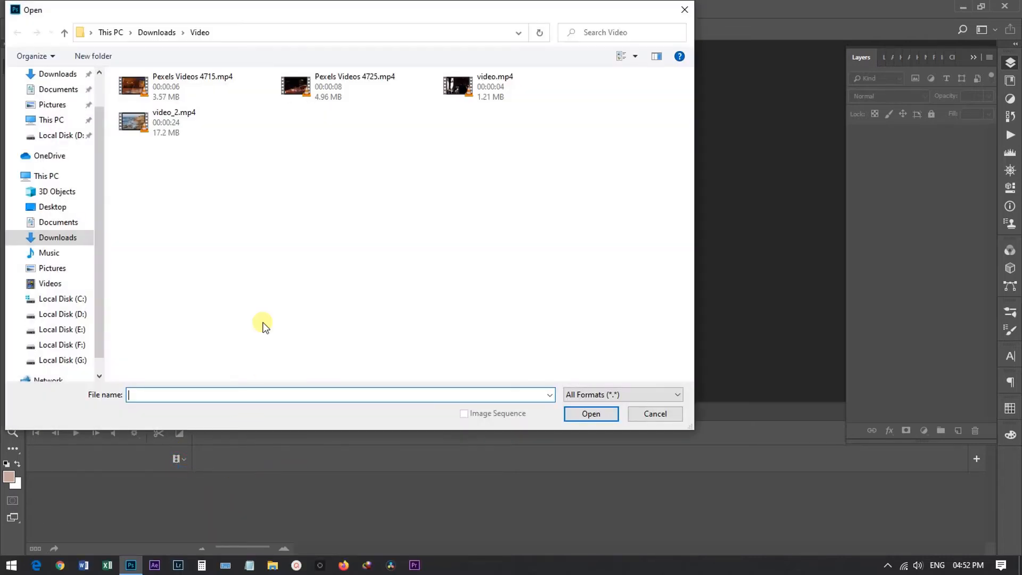
{"action": "left_click", "coordinate": [192, 130]}
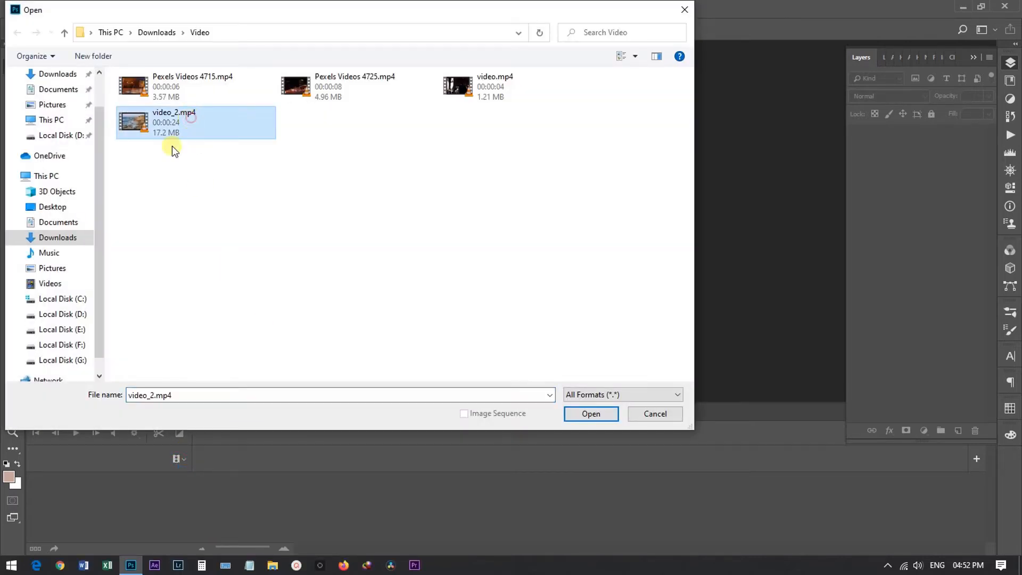
{"action": "left_click", "coordinate": [574, 415]}
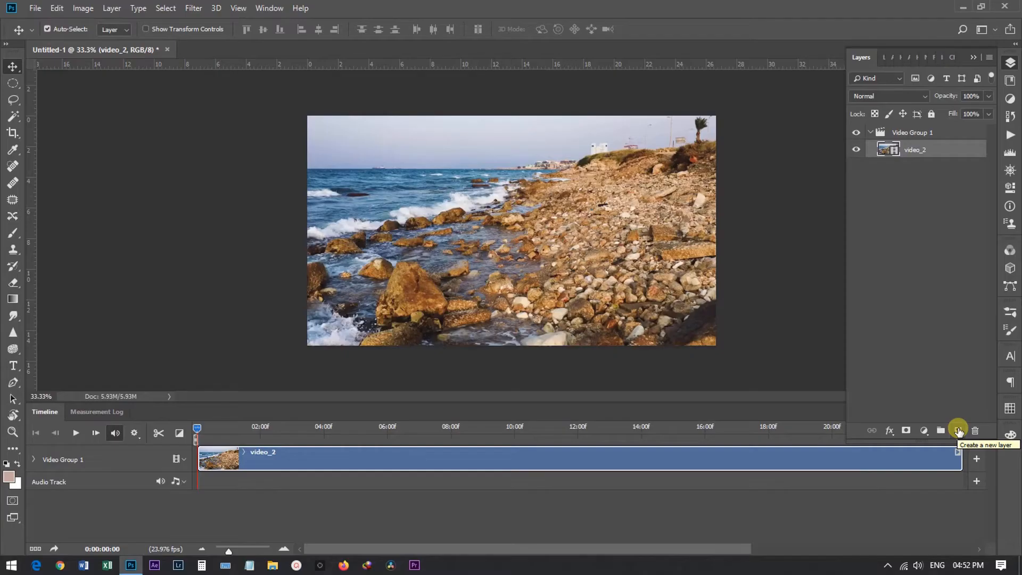
- Create a new layer above Video Group 1 and shift its clip to the start of the timeline
{"action": "left_click", "coordinate": [959, 430]}
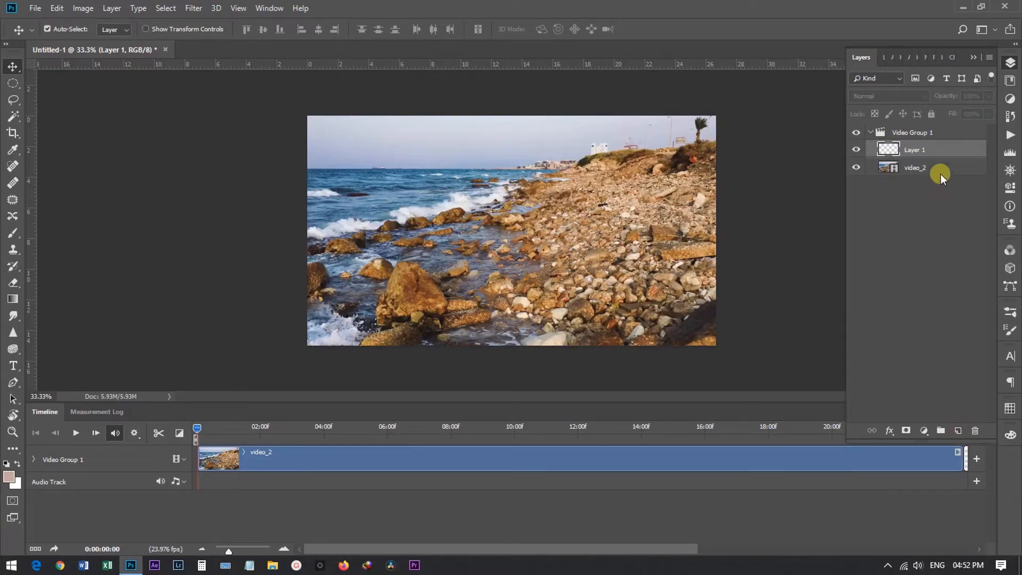
{"action": "key", "text": "ctrl+bracketright"}
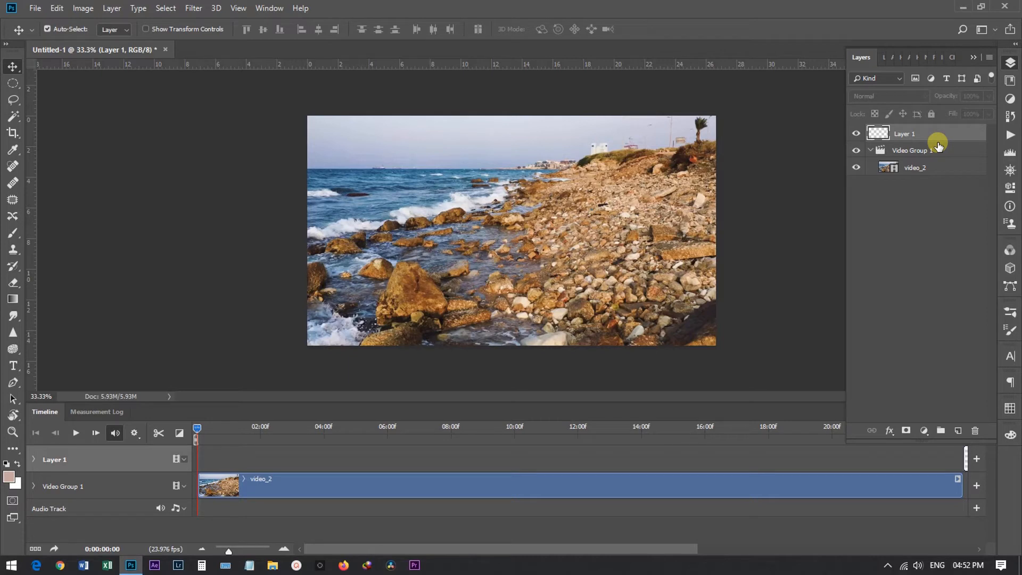
{"action": "left_click_drag", "start_coordinate": [592, 549], "coordinate": [718, 549]}
{"action": "left_click_drag", "start_coordinate": [787, 461], "coordinate": [570, 460]}
{"action": "left_click_drag", "start_coordinate": [566, 548], "coordinate": [394, 534]}
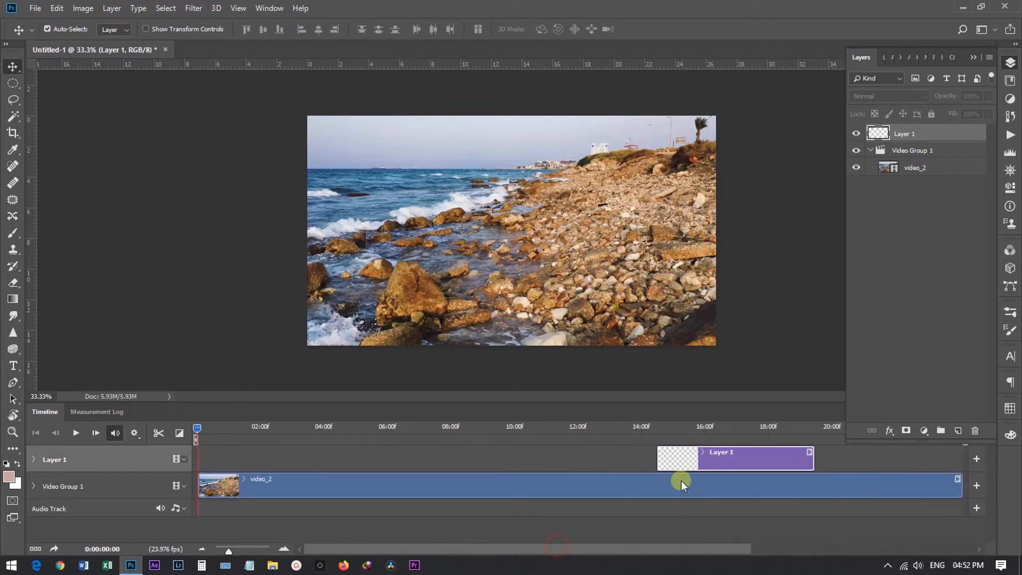
{"action": "left_click_drag", "start_coordinate": [718, 459], "coordinate": [295, 451]}
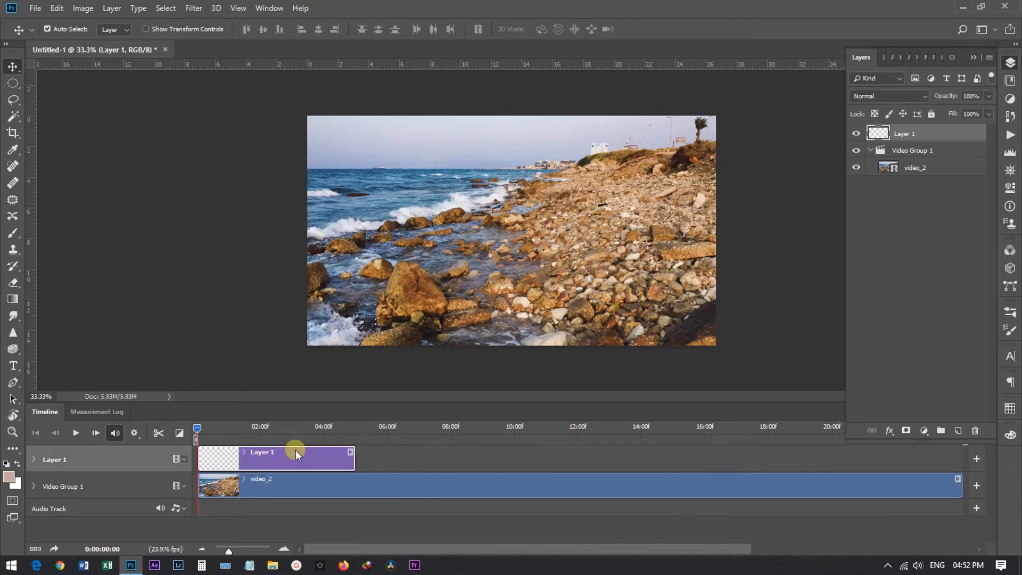
- Set the background color to black (000000) and fill the new empty layer with it
{"action": "left_click", "coordinate": [14, 486]}
{"action": "left_click_drag", "start_coordinate": [696, 162], "coordinate": [511, 279]}
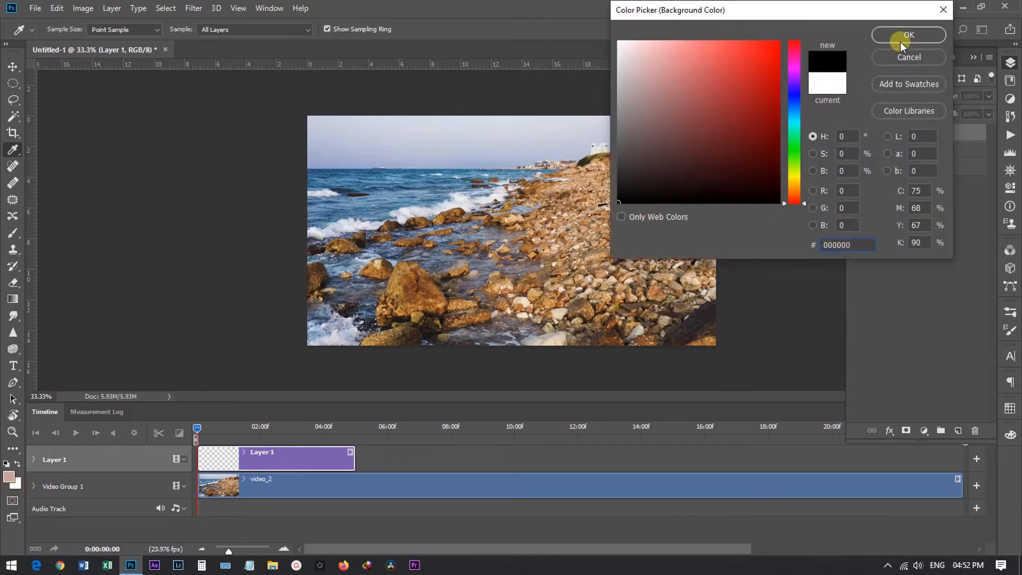
{"action": "left_click", "coordinate": [900, 37]}
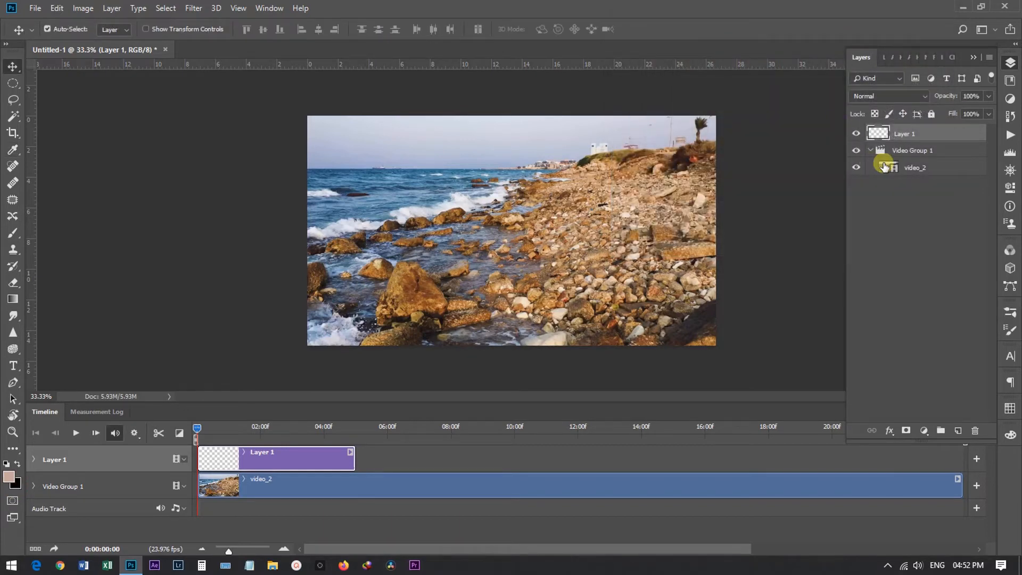
{"action": "key", "text": "ctrl+BackSpace"}
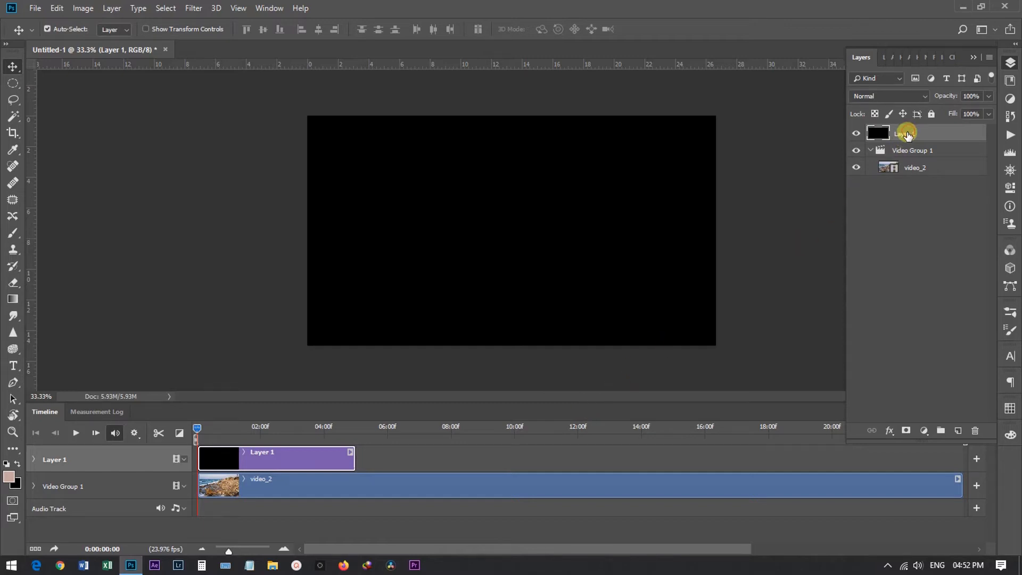
- Duplicate the black layer and rename the copy Top
{"action": "key", "text": "ctrl+j"}
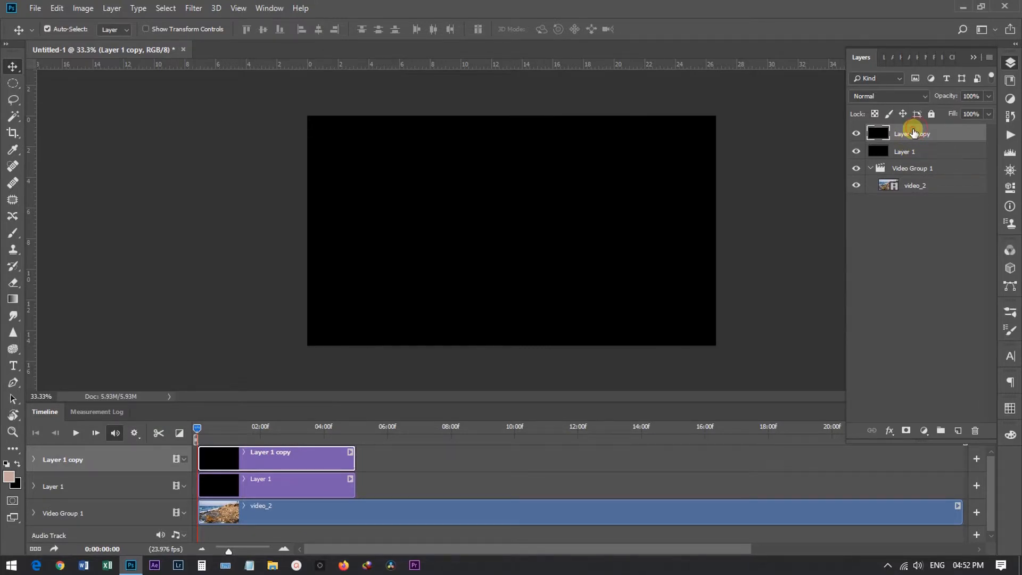
{"action": "double_click", "coordinate": [914, 133]}
{"action": "type", "text": "Top"}
{"action": "key", "text": "Return"}
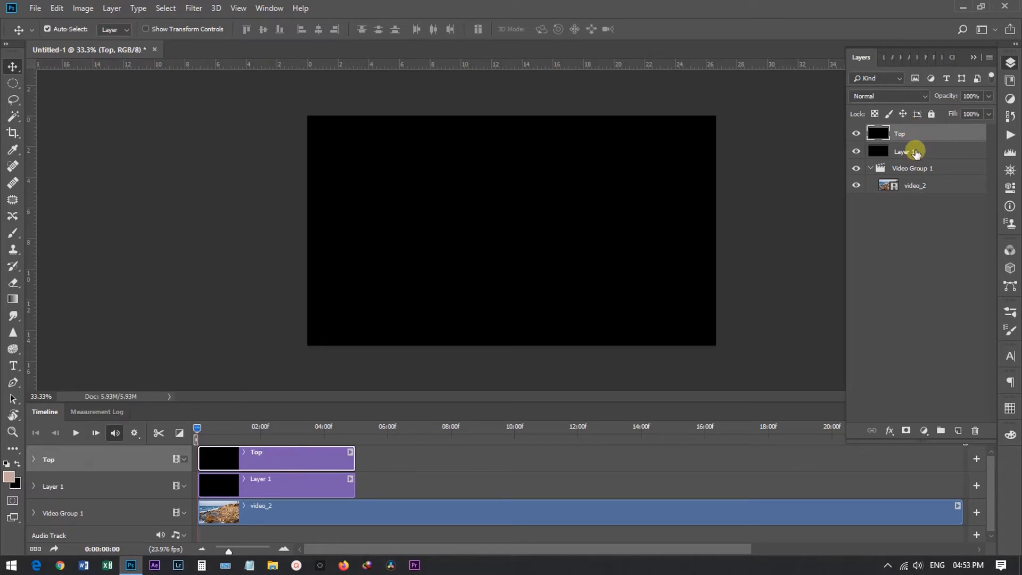
- Rename the original black layer as bottom
{"action": "left_click", "coordinate": [913, 153]}
{"action": "double_click", "coordinate": [912, 153]}
{"action": "type", "text": "bl"}
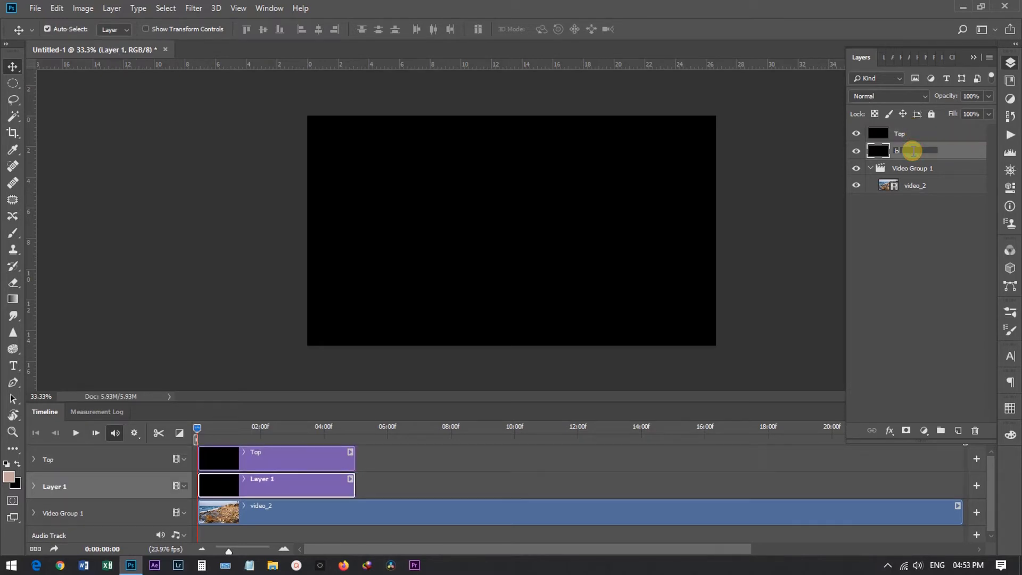
{"action": "type", "text": "ttom"}
{"action": "key", "text": "Return"}
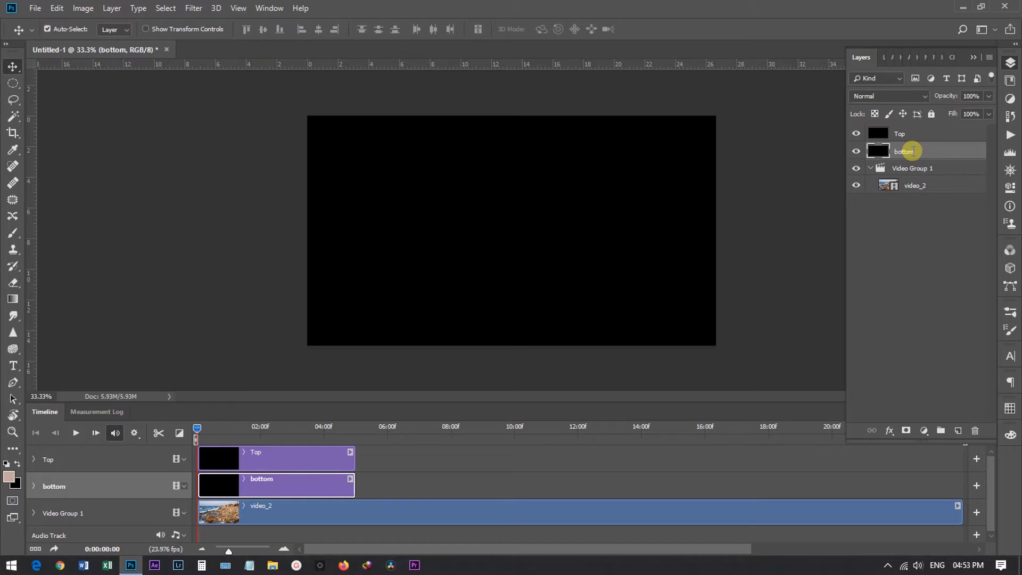
- Move the Top layer up to Y 0 px so it covers the frame's upper half, and hide the bottom layer to check it
{"action": "left_click", "coordinate": [918, 135]}
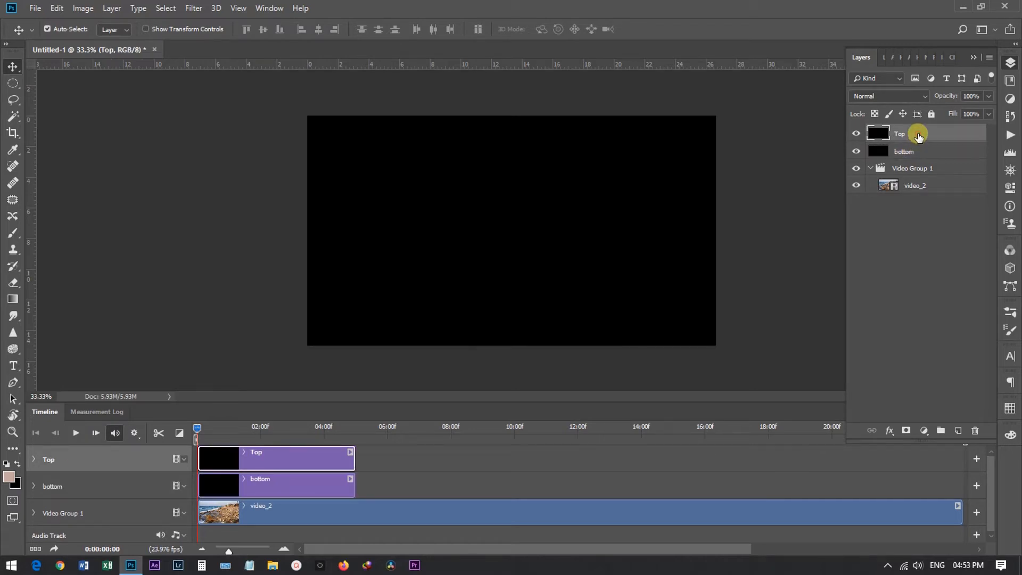
{"action": "key", "text": "ctrl"}
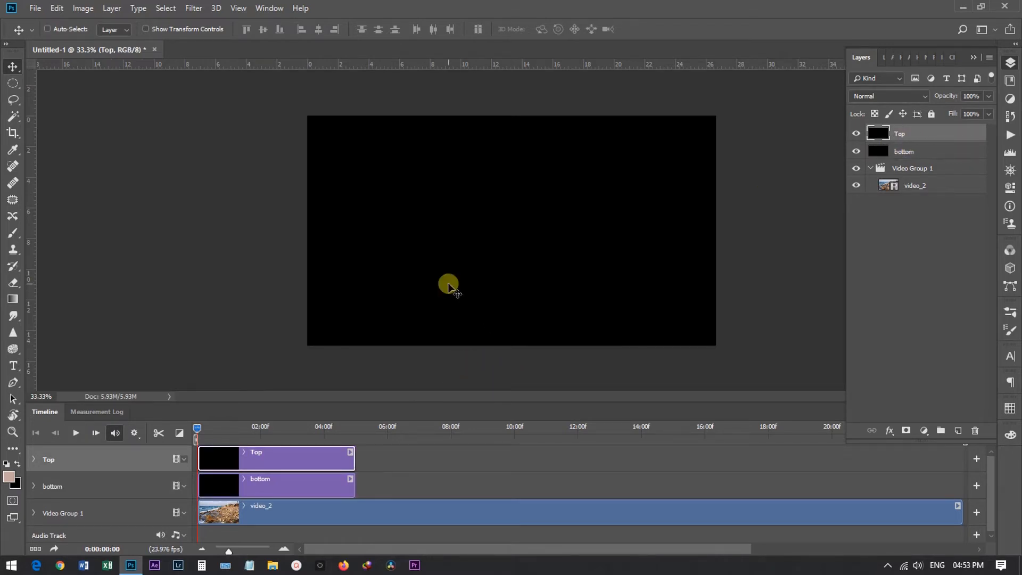
{"action": "key", "text": "ctrl+t"}
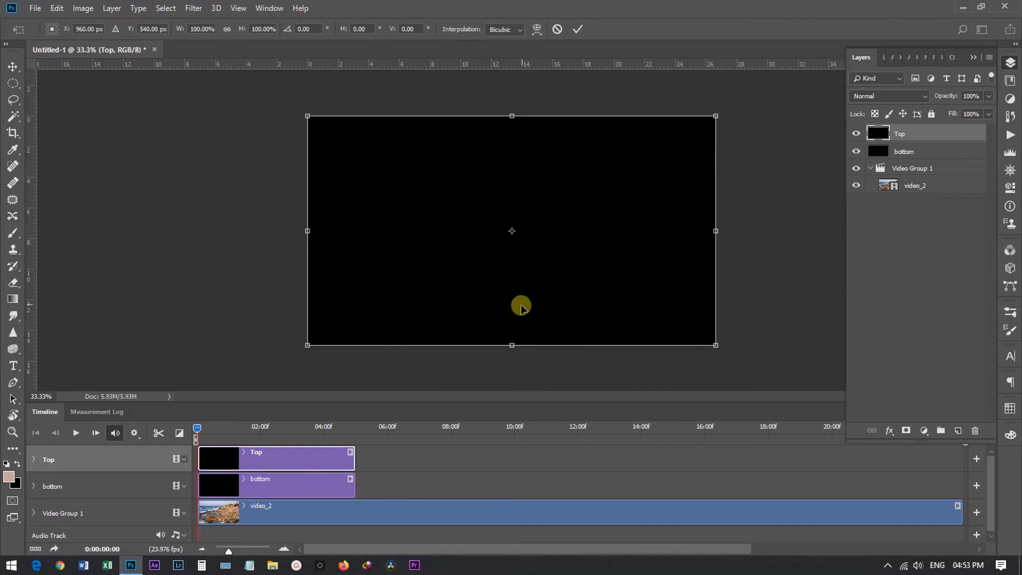
{"action": "left_click_drag", "start_coordinate": [516, 314], "coordinate": [516, 199]}
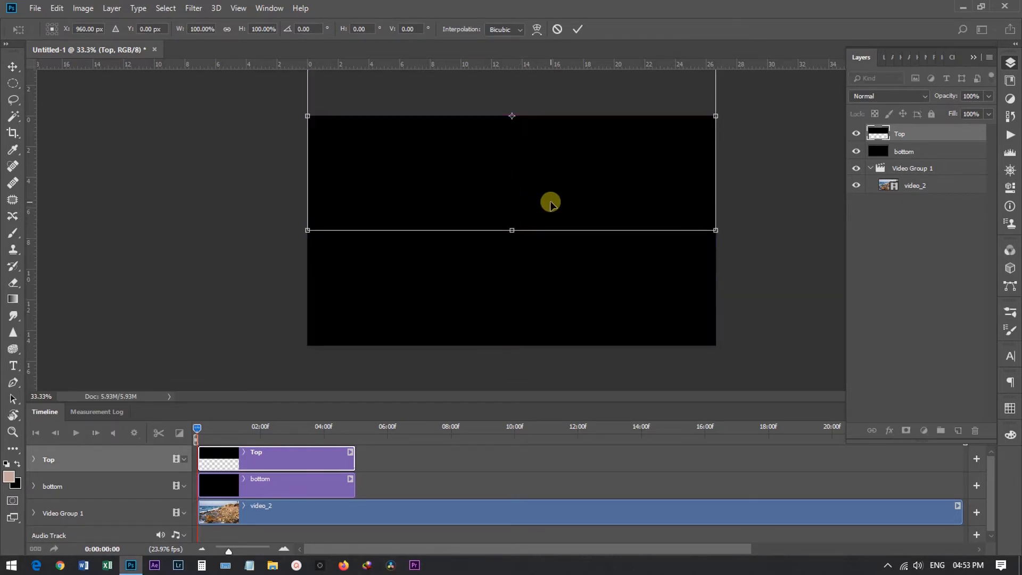
{"action": "key", "text": "Return"}
{"action": "left_click", "coordinate": [856, 151]}
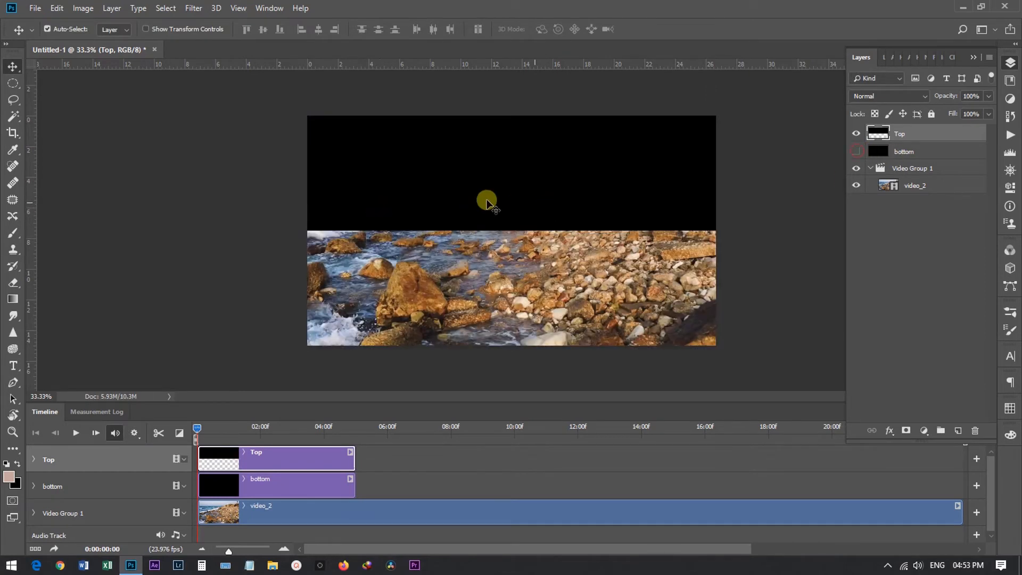
- With Top hidden, move the bottom layer down to cover the frame's lower half, and show both layers
{"action": "left_click", "coordinate": [856, 133]}
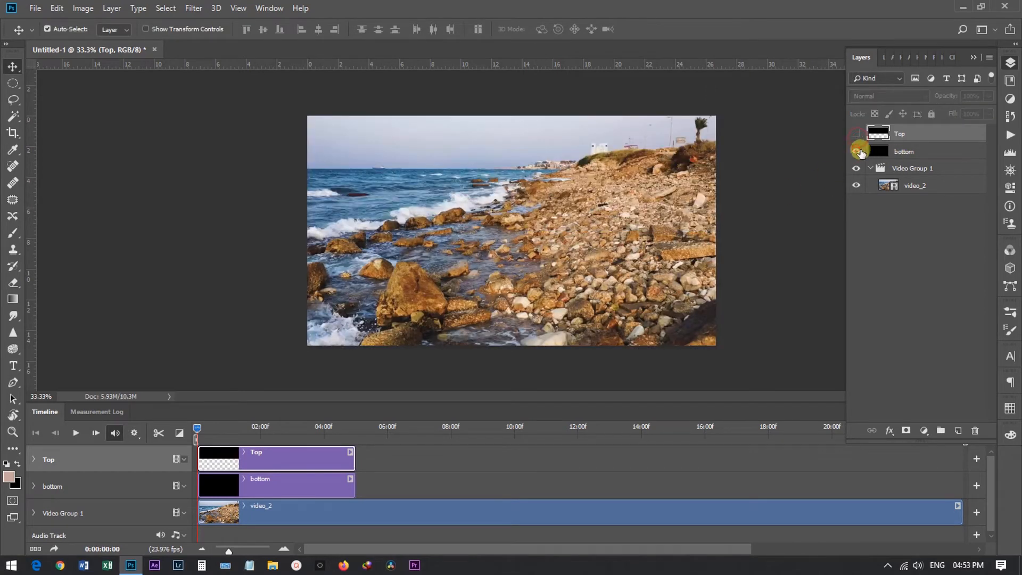
{"action": "left_click", "coordinate": [856, 152]}
{"action": "left_click", "coordinate": [912, 153]}
{"action": "key", "text": "ctrl+t"}
{"action": "left_click_drag", "start_coordinate": [456, 253], "coordinate": [501, 351]}
{"action": "key", "text": "Return"}
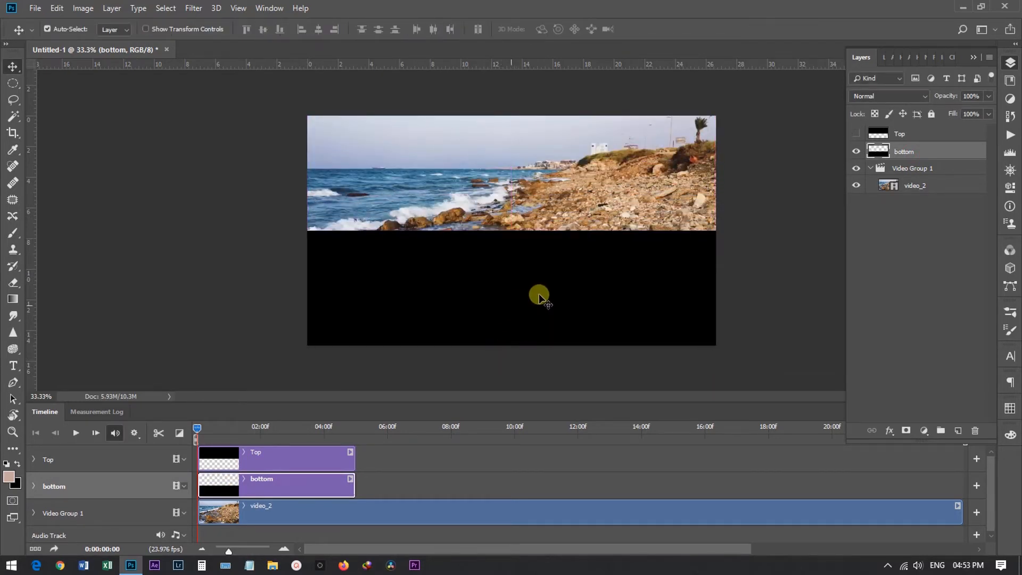
{"action": "left_click", "coordinate": [856, 134]}
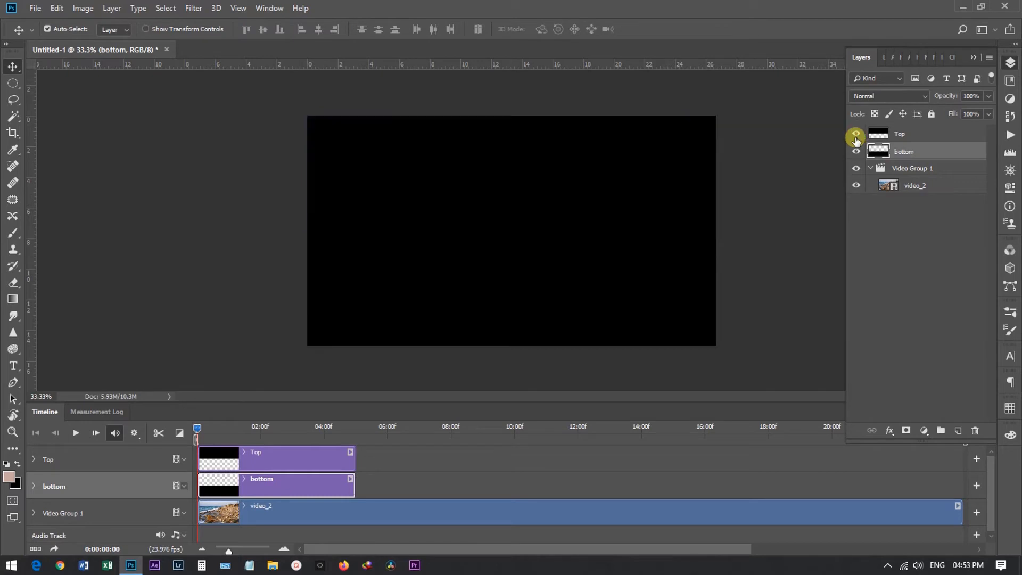
{"action": "left_click", "coordinate": [856, 134]}
{"action": "left_click", "coordinate": [857, 134]}
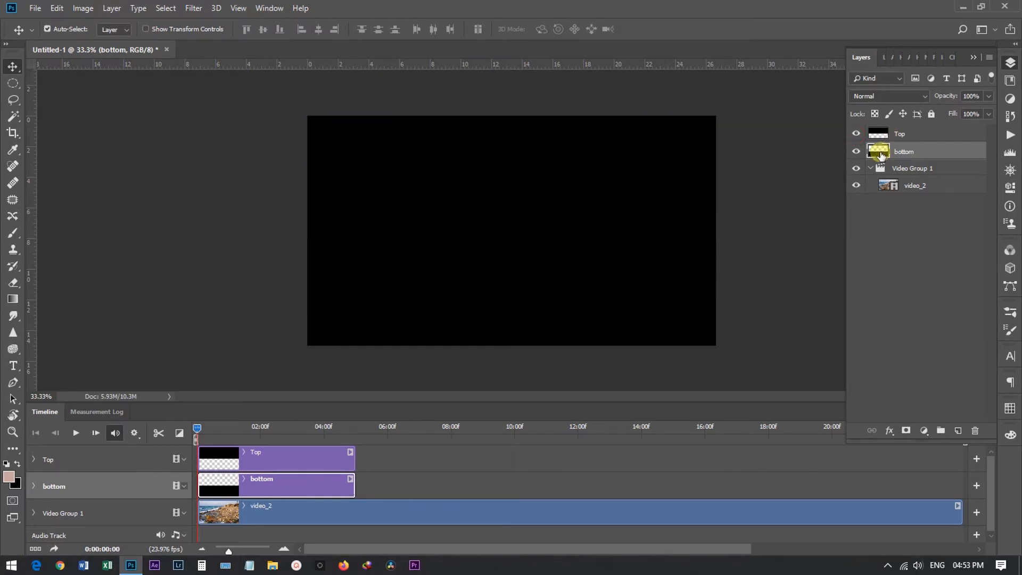
- Convert the Top and bottom layers each to a smart object so their clips offer Transform animation
{"action": "left_click", "coordinate": [276, 465]}
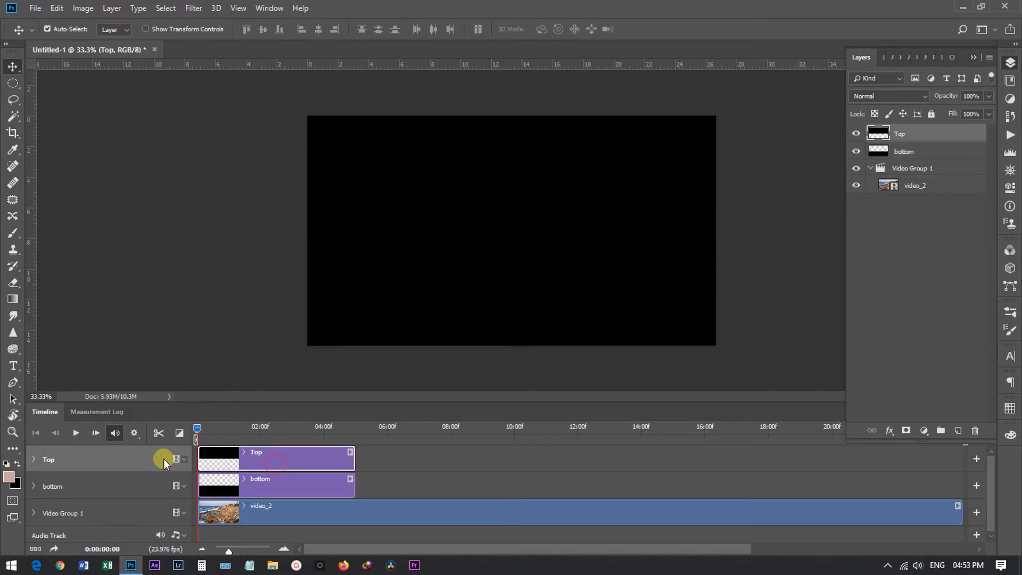
{"action": "left_click", "coordinate": [33, 460]}
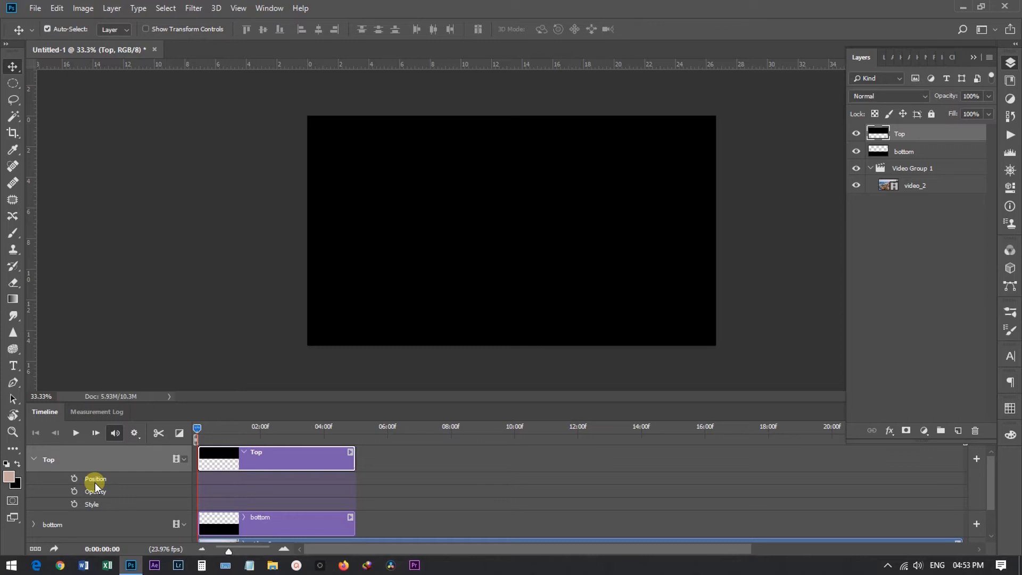
{"action": "right_click", "coordinate": [929, 133]}
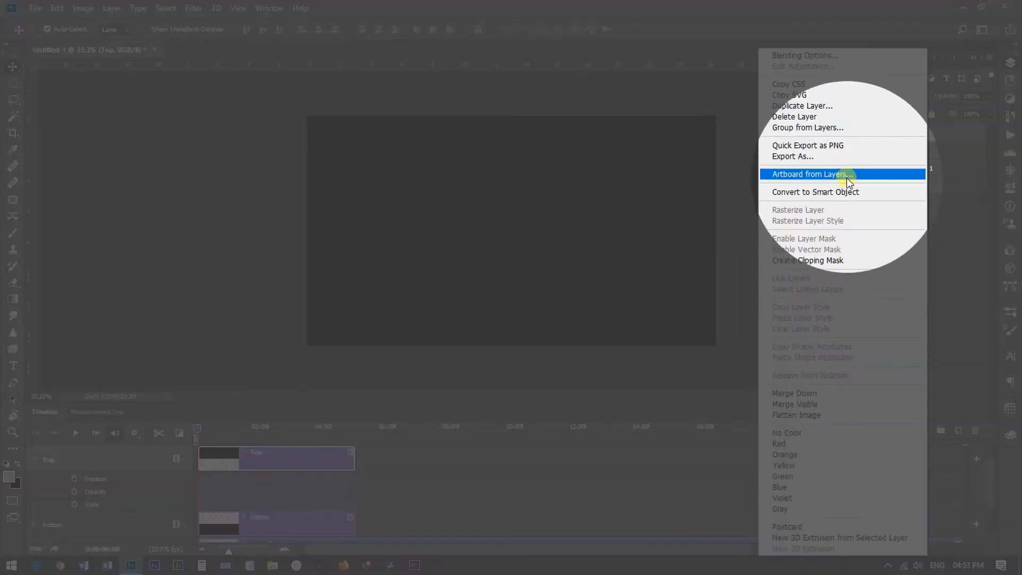
{"action": "left_click", "coordinate": [844, 193]}
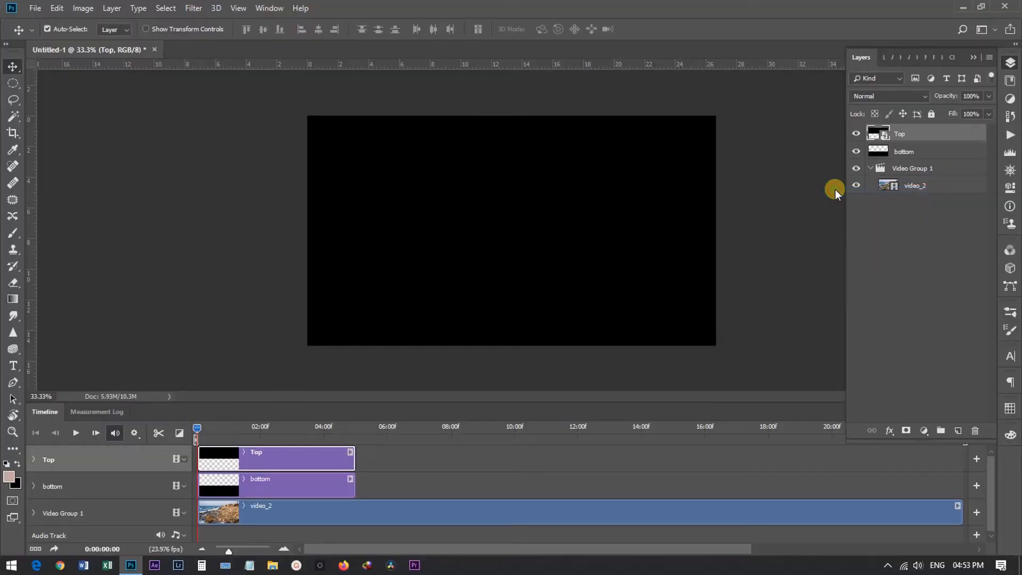
{"action": "right_click", "coordinate": [925, 149]}
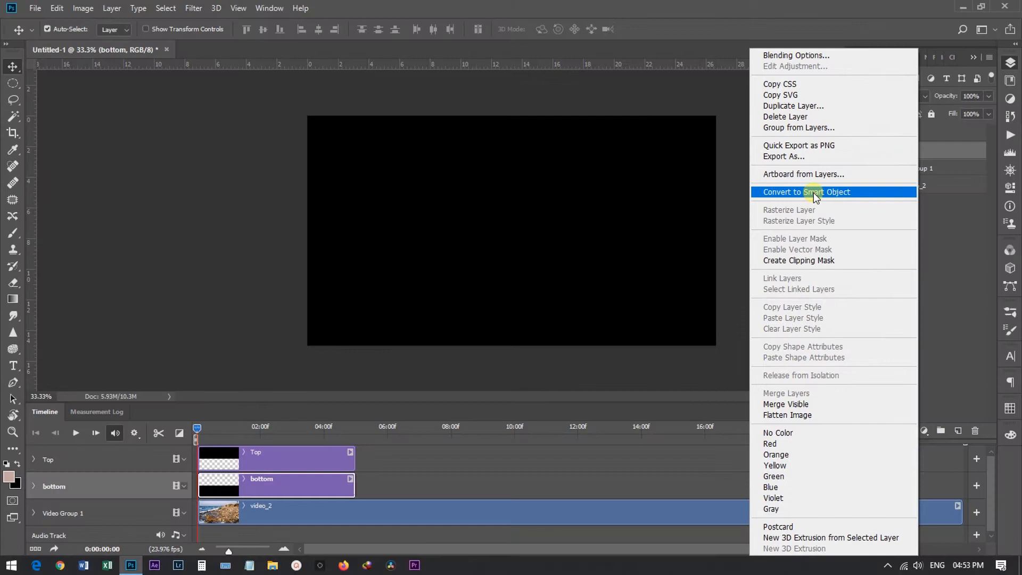
{"action": "left_click", "coordinate": [813, 193]}
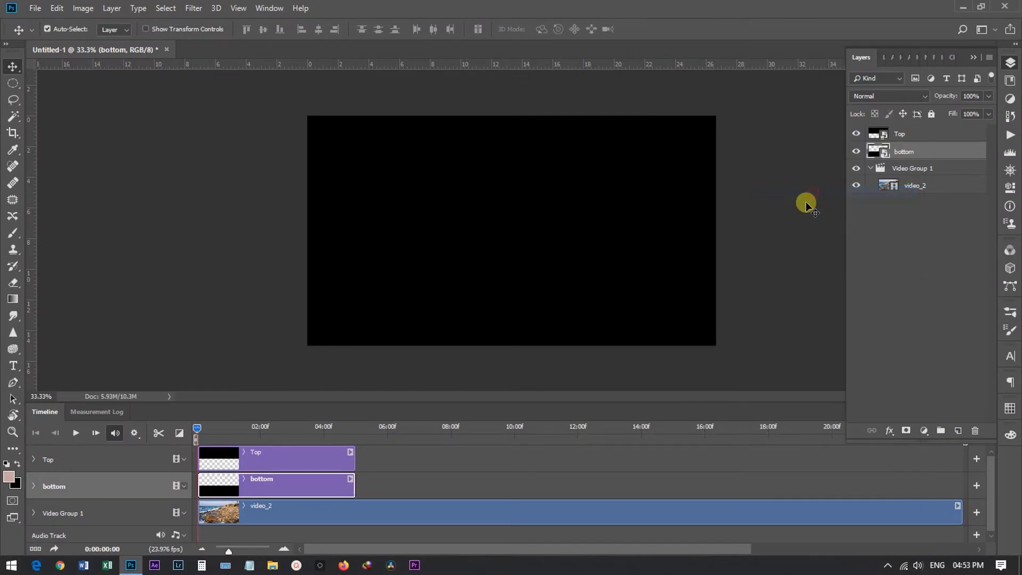
- Enable Transform animation for the Top clip with a keyframe at its start and another at 0:00:04:23
{"action": "left_click", "coordinate": [33, 459]}
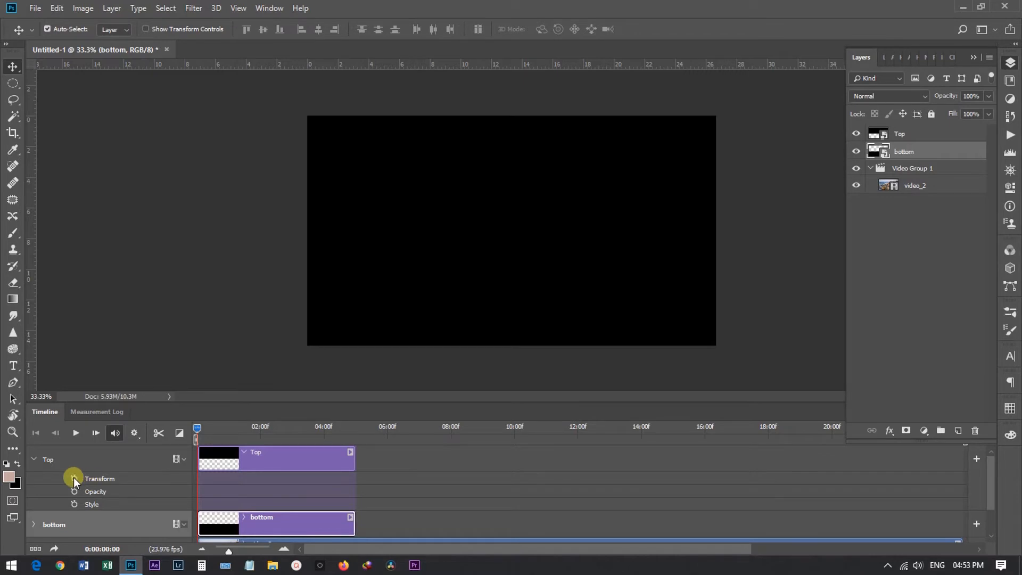
{"action": "left_click", "coordinate": [74, 478]}
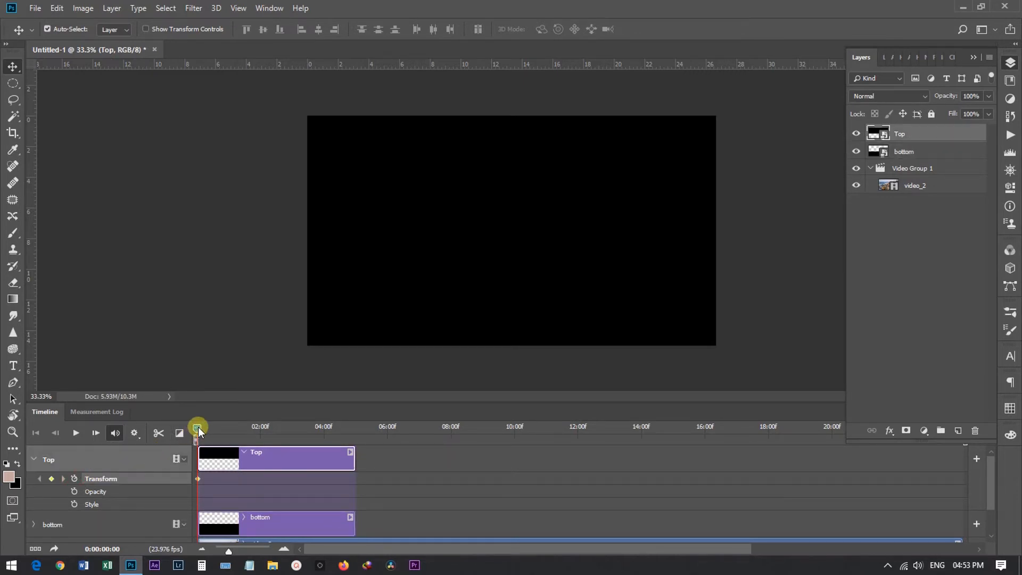
{"action": "left_click_drag", "start_coordinate": [198, 427], "coordinate": [356, 427]}
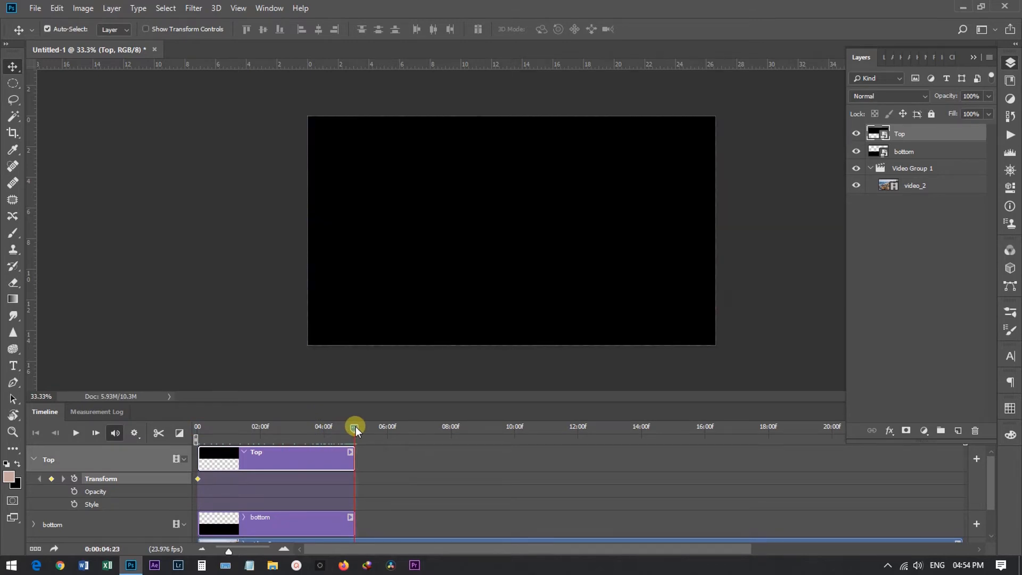
{"action": "left_click", "coordinate": [51, 478]}
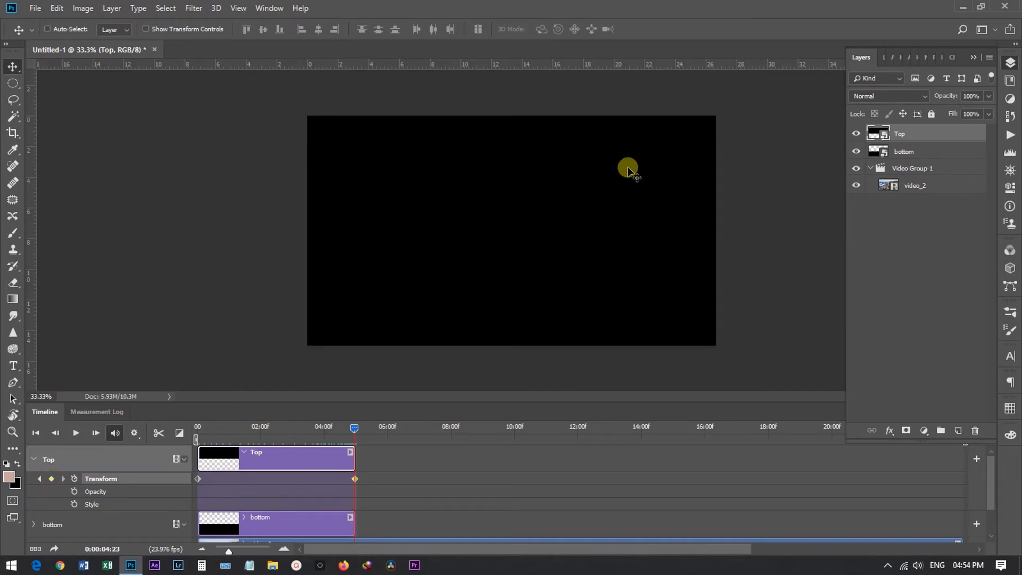
- At the 0:00:04:23 keyframe, move the Top bar straight up until it is completely outside the frame
{"action": "key", "text": "ctrl+t"}
{"action": "left_click_drag", "start_coordinate": [529, 217], "coordinate": [534, 105]}
{"action": "key", "text": "Return"}
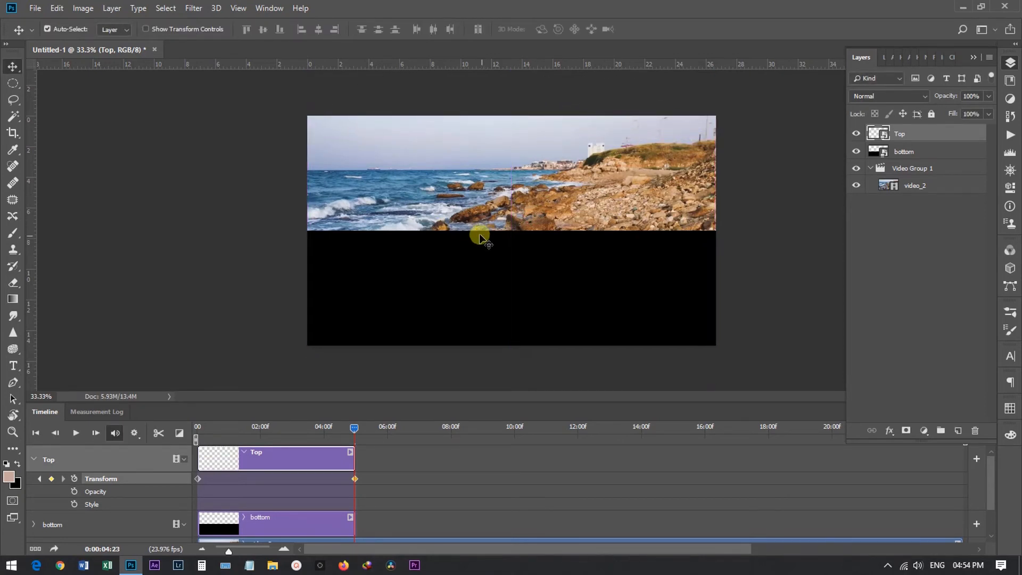
- Enable Transform animation for the bottom clip with a keyframe at its start and another at 0:00:04:23
{"action": "left_click", "coordinate": [35, 433]}
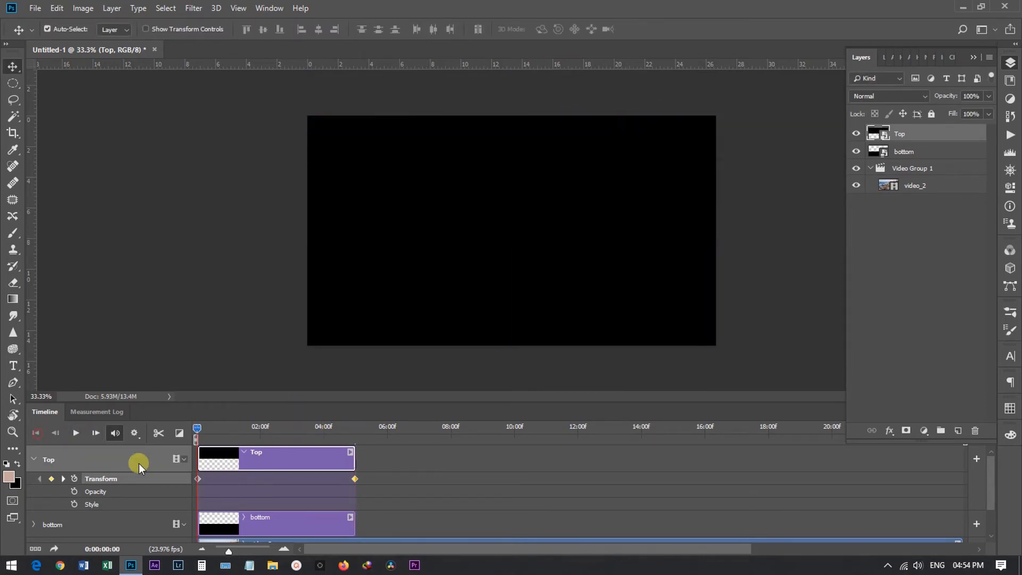
{"action": "left_click", "coordinate": [32, 459]}
{"action": "left_click", "coordinate": [33, 485]}
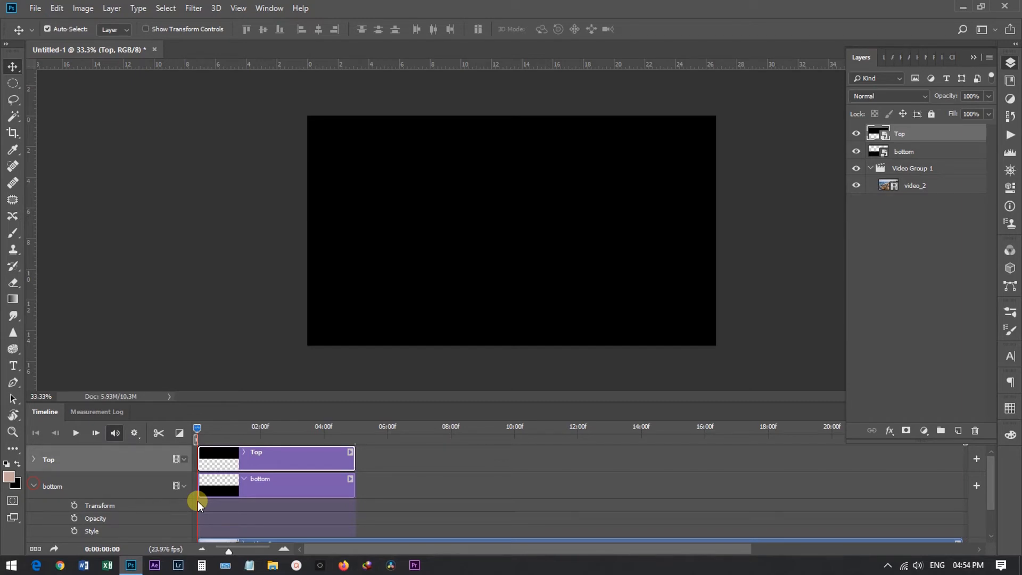
{"action": "left_click", "coordinate": [75, 506]}
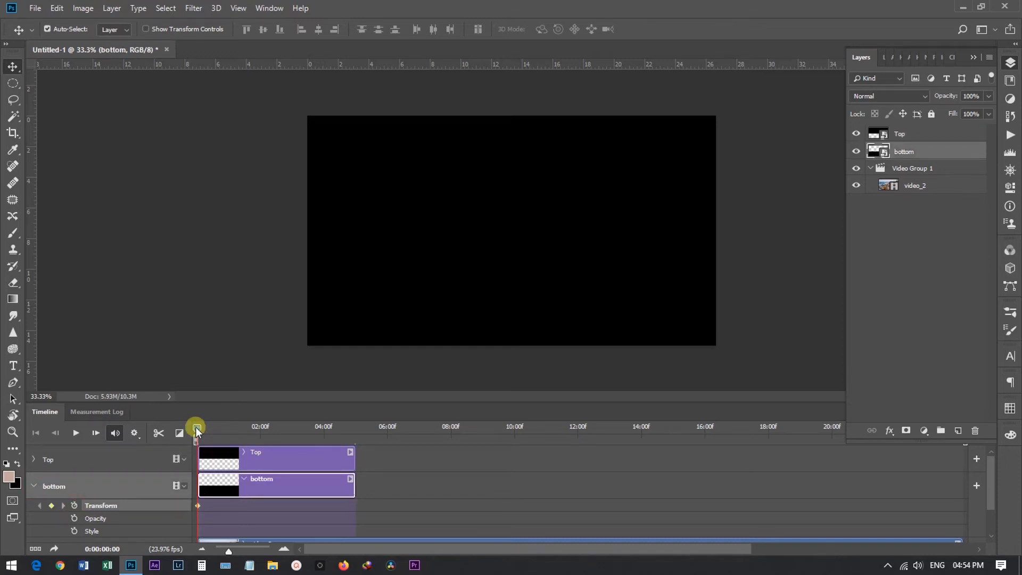
{"action": "left_click_drag", "start_coordinate": [196, 429], "coordinate": [354, 431]}
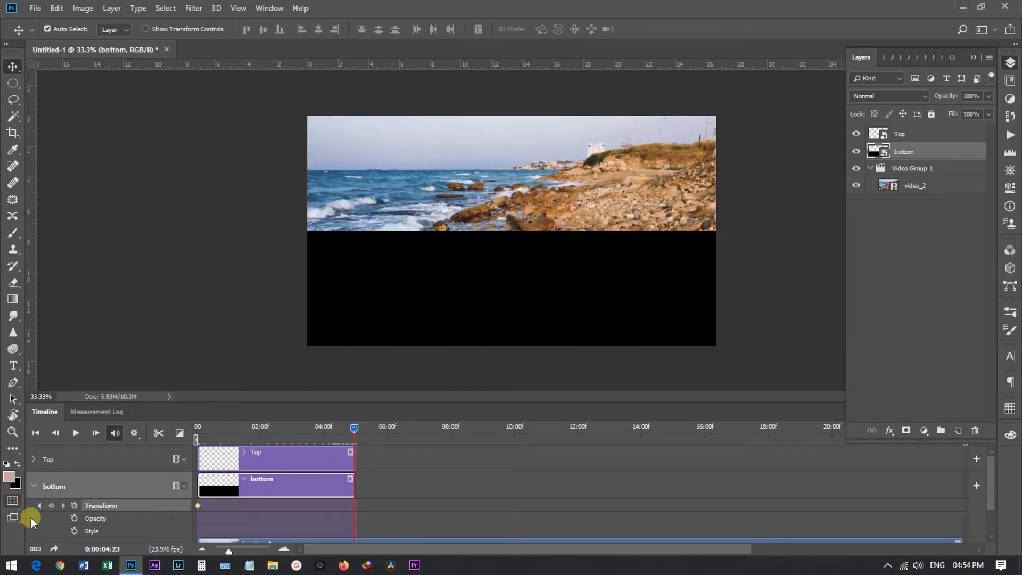
{"action": "left_click", "coordinate": [51, 505]}
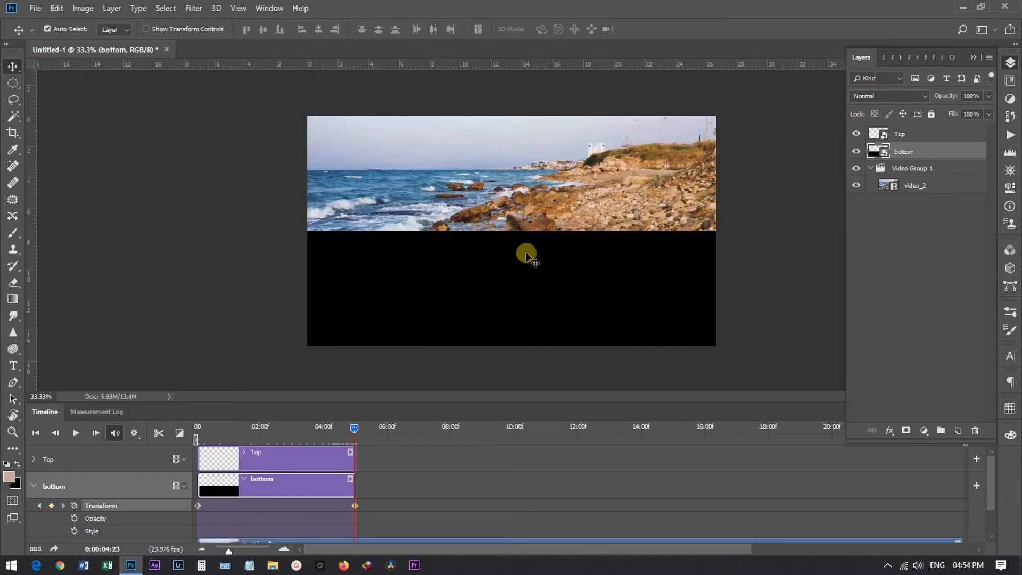
- At the 0:00:04:23 keyframe, move the bottom bar down to Y 1620 px, completely outside the frame
{"action": "left_click_drag", "start_coordinate": [526, 251], "coordinate": [528, 368]}
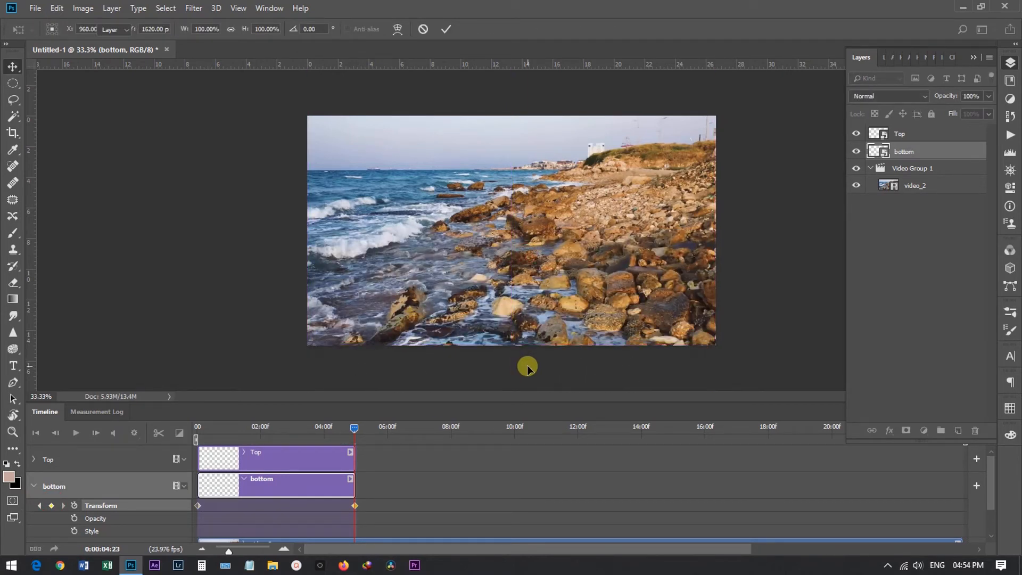
{"action": "key", "text": "Return"}
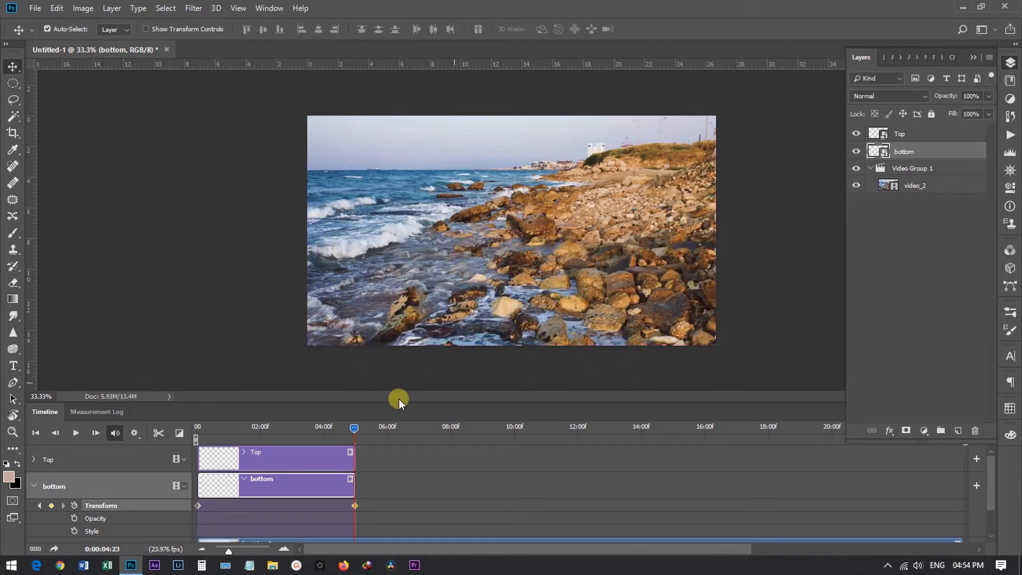
{"action": "left_click", "coordinate": [34, 486]}
- Play the timeline from the first frame to preview the two bars opening, and stop playback past the clips' end
{"action": "left_click", "coordinate": [37, 434]}
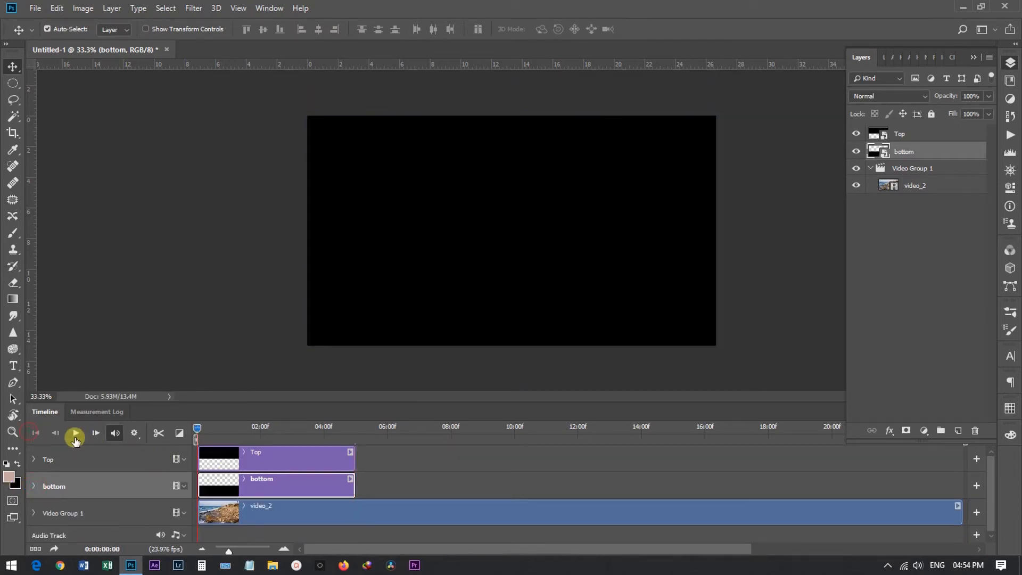
{"action": "left_click", "coordinate": [75, 435]}
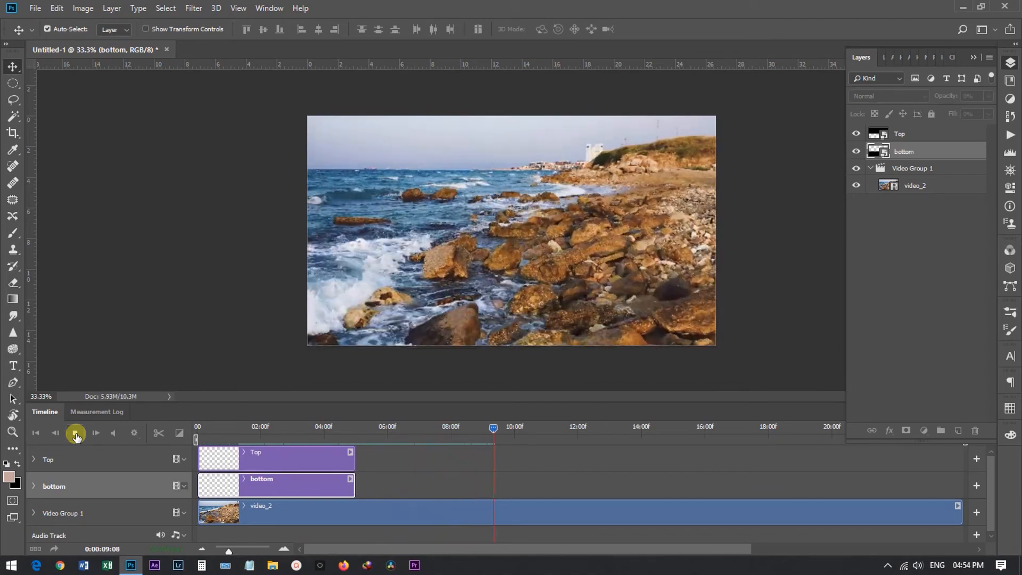
{"action": "left_click", "coordinate": [75, 433]}
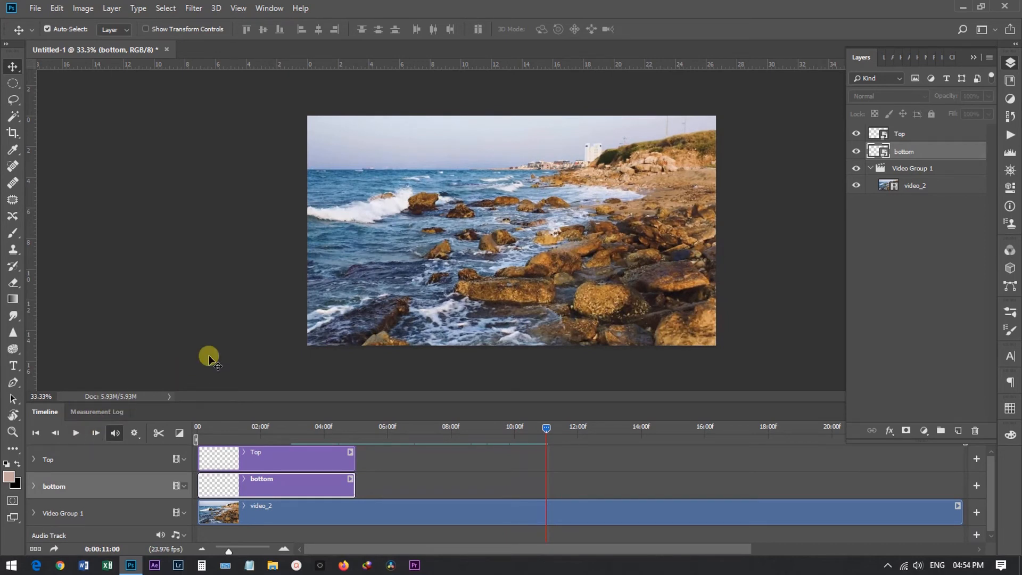
- Move the Top clip's end Transform keyframe to 02:00f and trim the clip to end there
{"action": "left_click", "coordinate": [33, 460]}
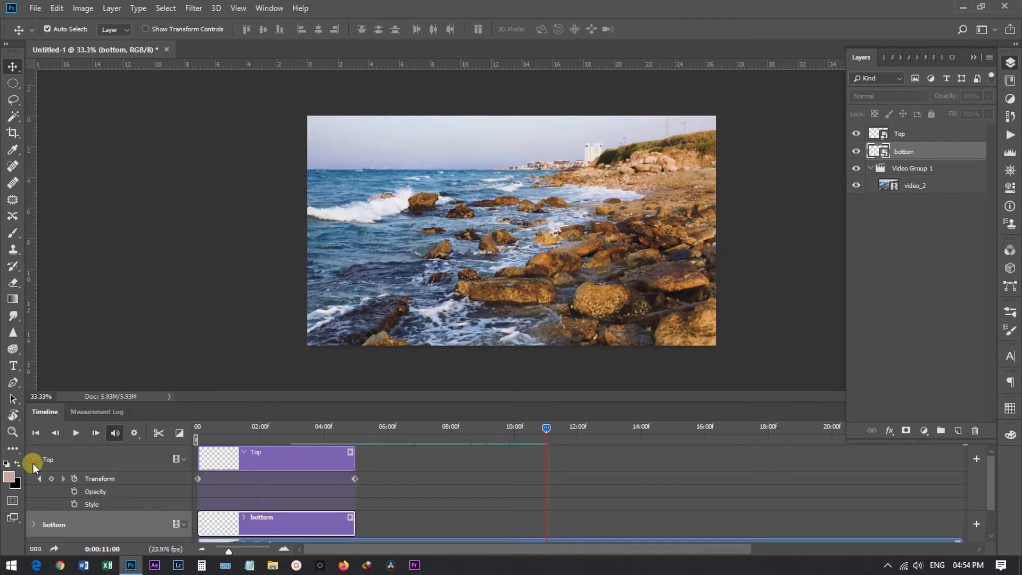
{"action": "left_click", "coordinate": [34, 525]}
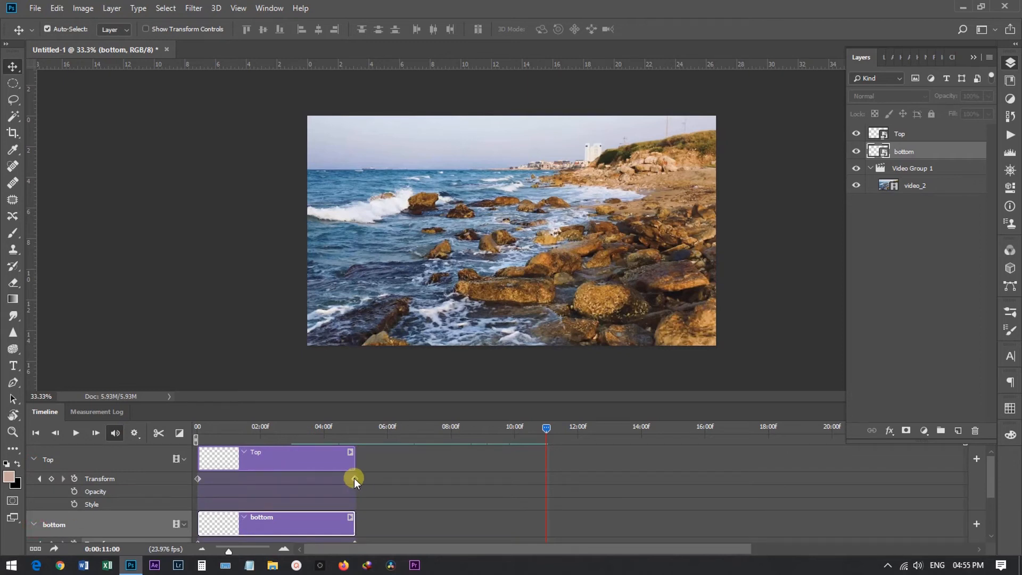
{"action": "left_click_drag", "start_coordinate": [353, 478], "coordinate": [262, 478]}
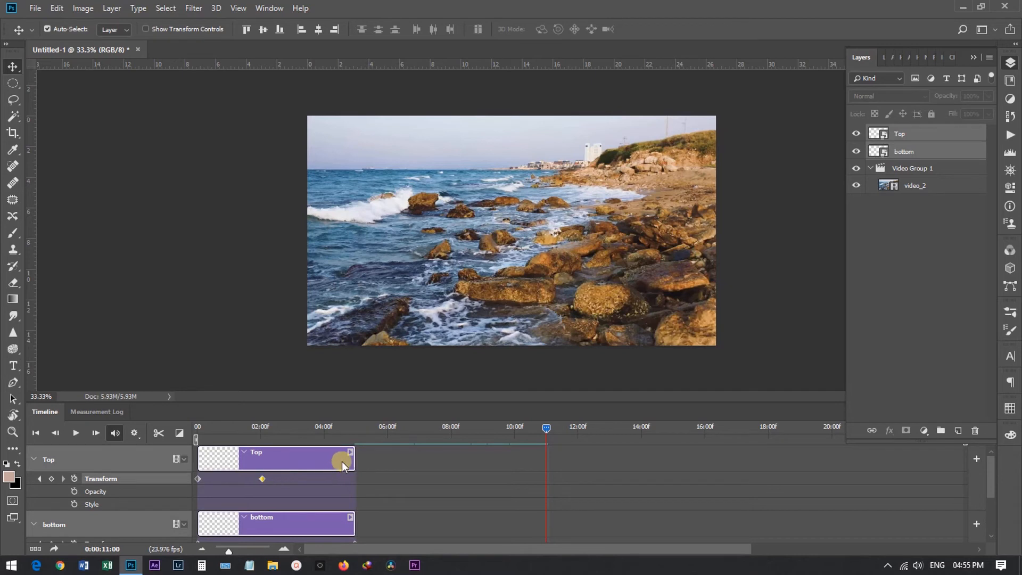
{"action": "left_click_drag", "start_coordinate": [353, 456], "coordinate": [261, 456]}
{"action": "left_click", "coordinate": [34, 459]}
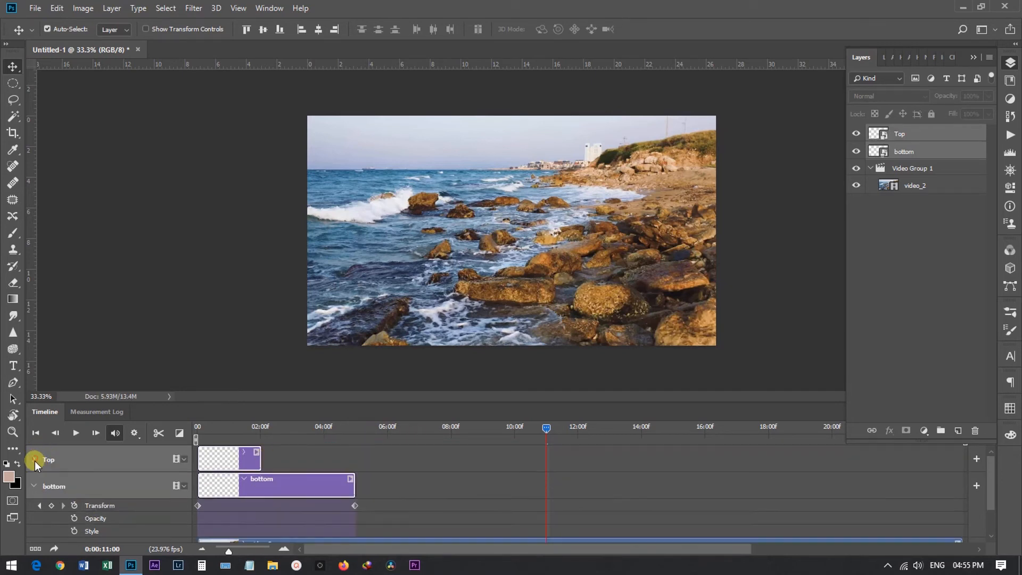
- Trim the bottom clip to 02:00f with its end Transform keyframe at the same time, and preview the faster opening from the start
{"action": "left_click", "coordinate": [33, 486]}
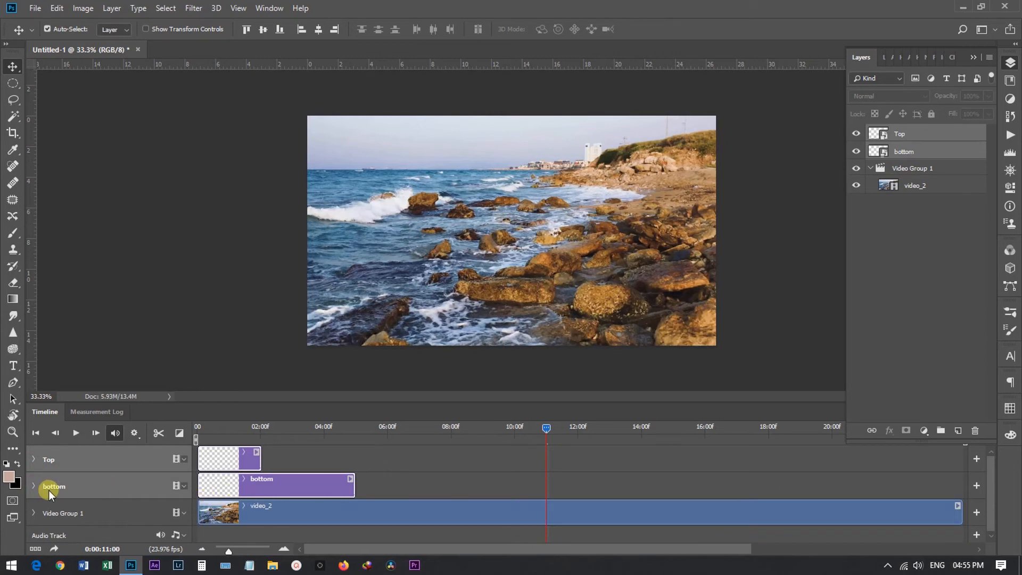
{"action": "left_click", "coordinate": [33, 486]}
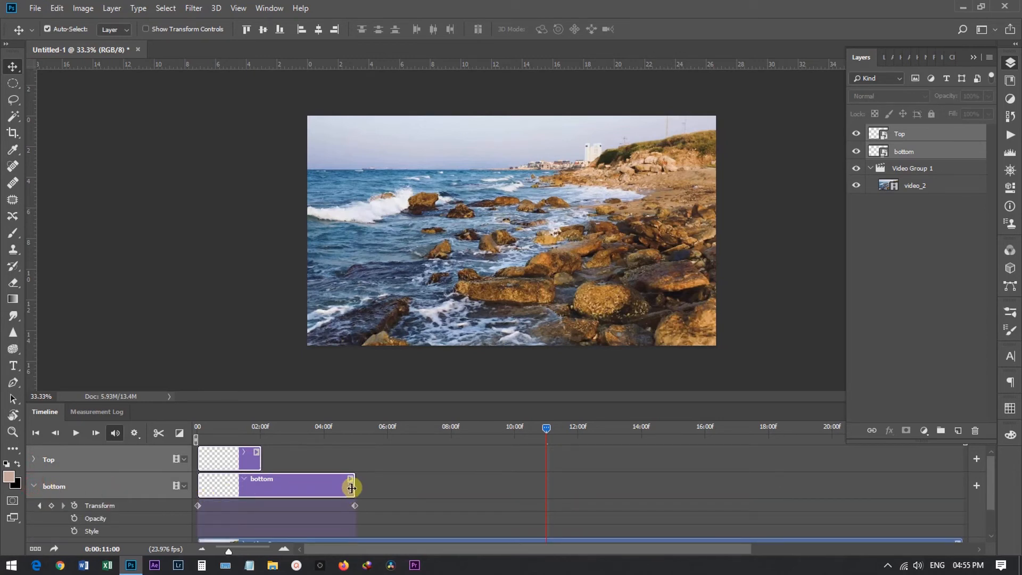
{"action": "left_click_drag", "start_coordinate": [353, 485], "coordinate": [260, 485]}
{"action": "left_click_drag", "start_coordinate": [354, 504], "coordinate": [255, 500]}
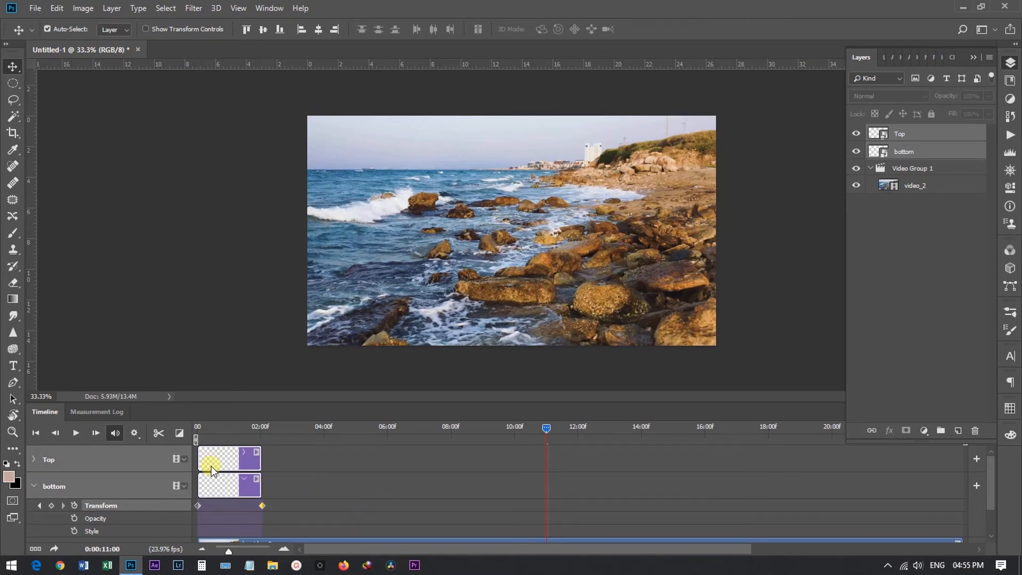
{"action": "left_click", "coordinate": [36, 434]}
{"action": "key", "text": "space"}
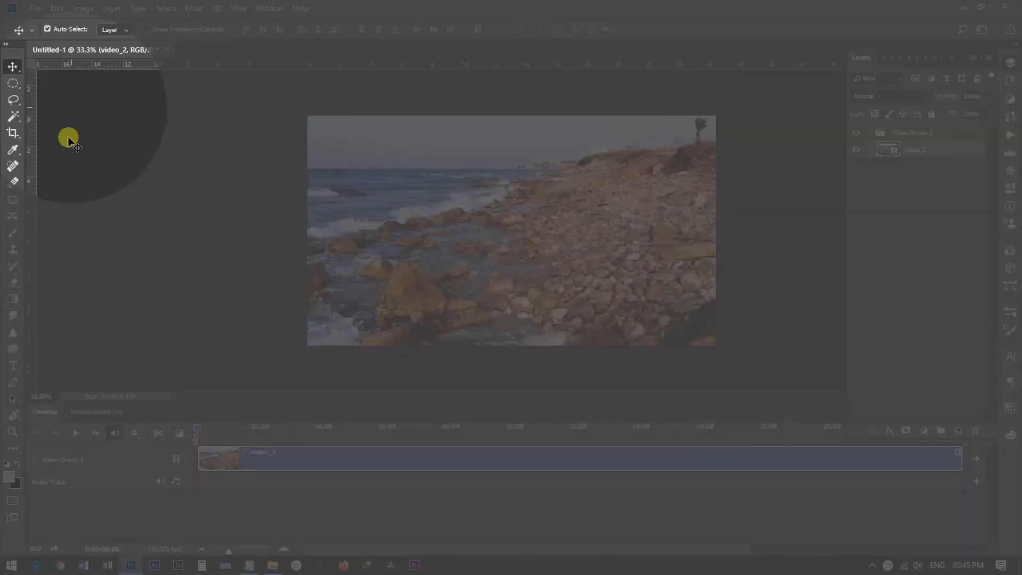
- Start a Render Video export of the timeline and name the output file Black Bar Opening
{"action": "left_click", "coordinate": [35, 8]}
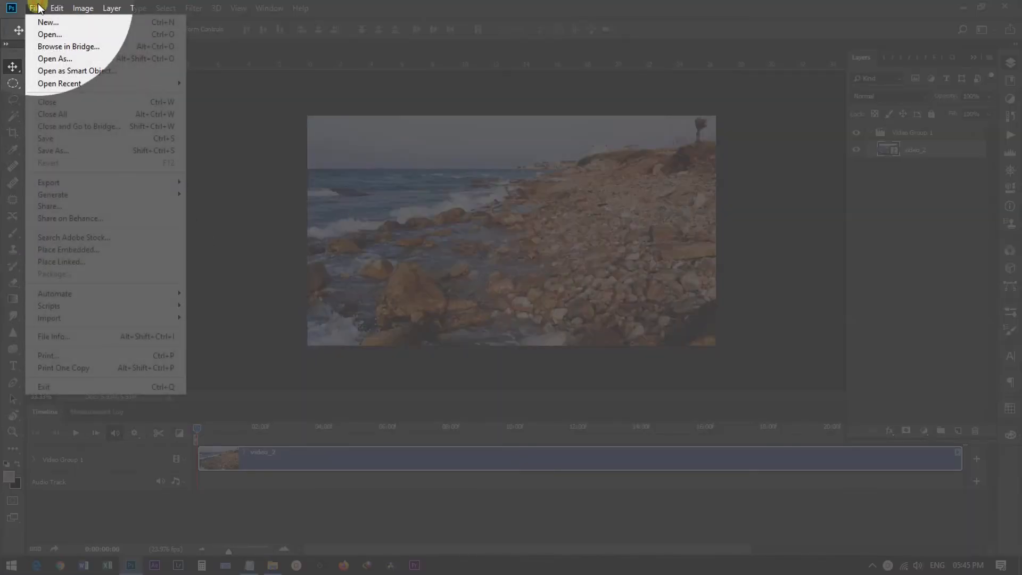
{"action": "mouse_move", "coordinate": [79, 186]}
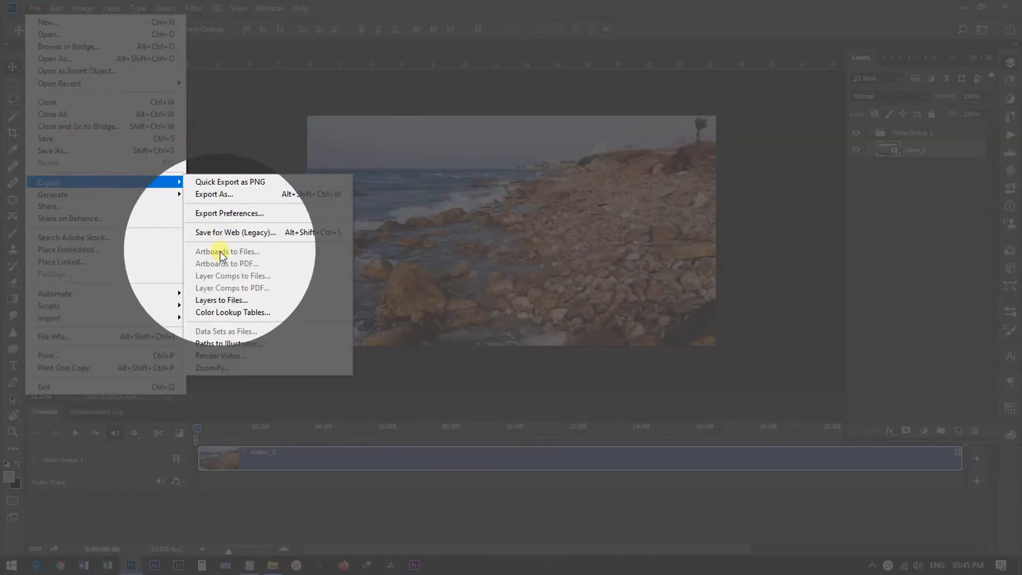
{"action": "left_click", "coordinate": [230, 355]}
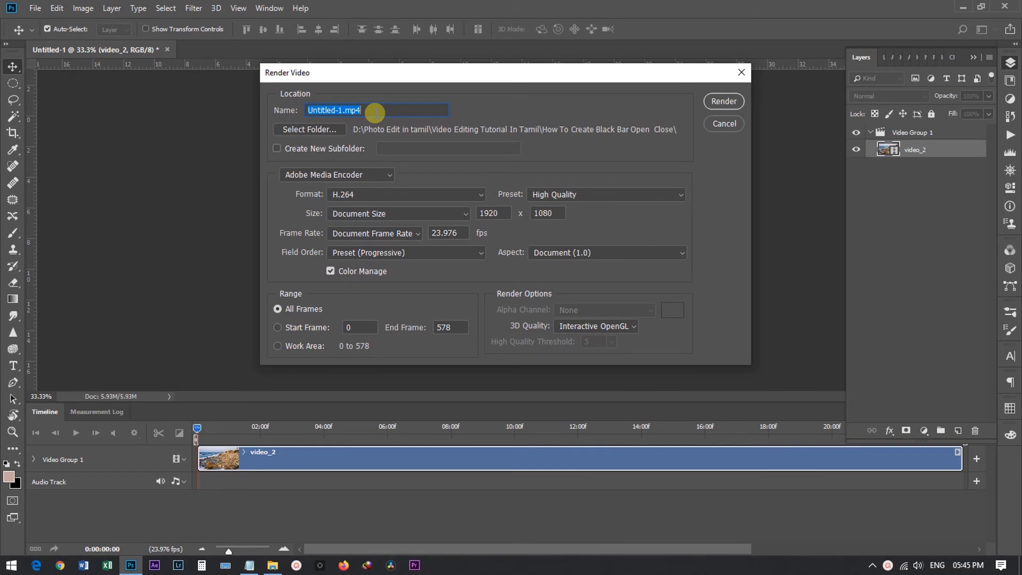
{"action": "type", "text": "Black Bar Opening"}
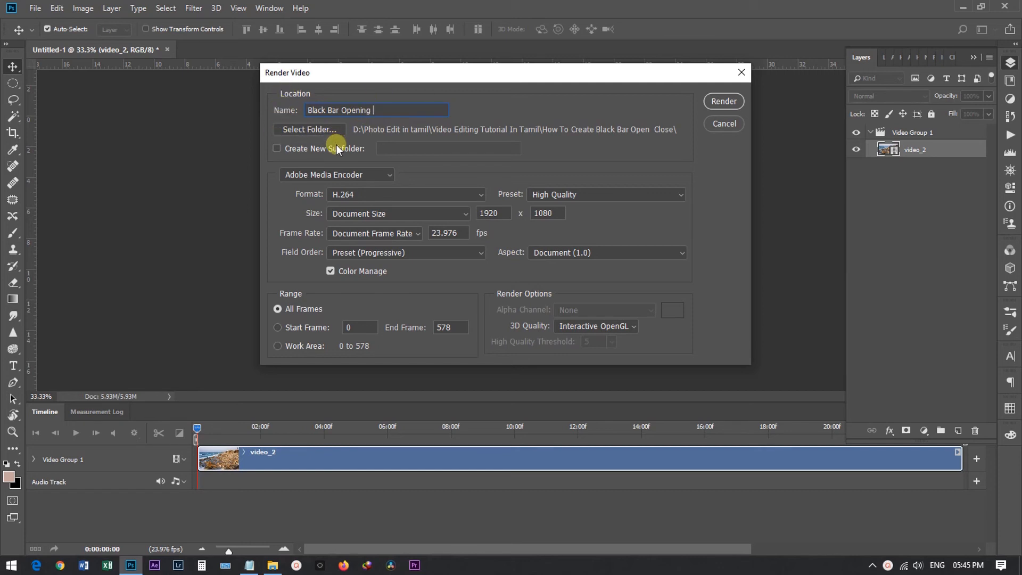
- Render all frames with Adobe Media Encoder, using the H.264 format and the High Quality preset
{"action": "left_click", "coordinate": [355, 181]}
{"action": "left_click", "coordinate": [366, 181]}
{"action": "left_click", "coordinate": [408, 190]}
{"action": "left_click", "coordinate": [419, 193]}
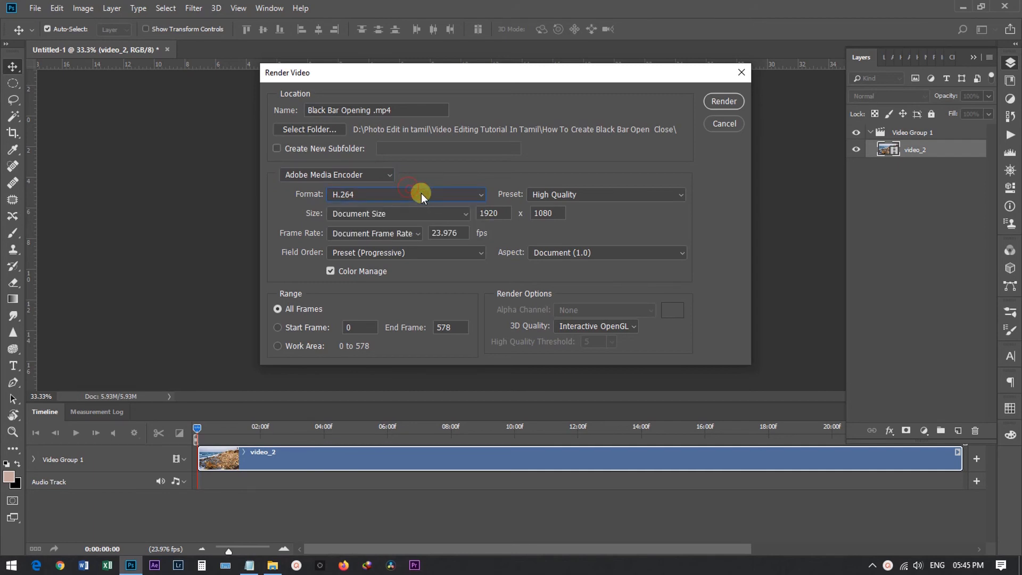
{"action": "left_click", "coordinate": [561, 193]}
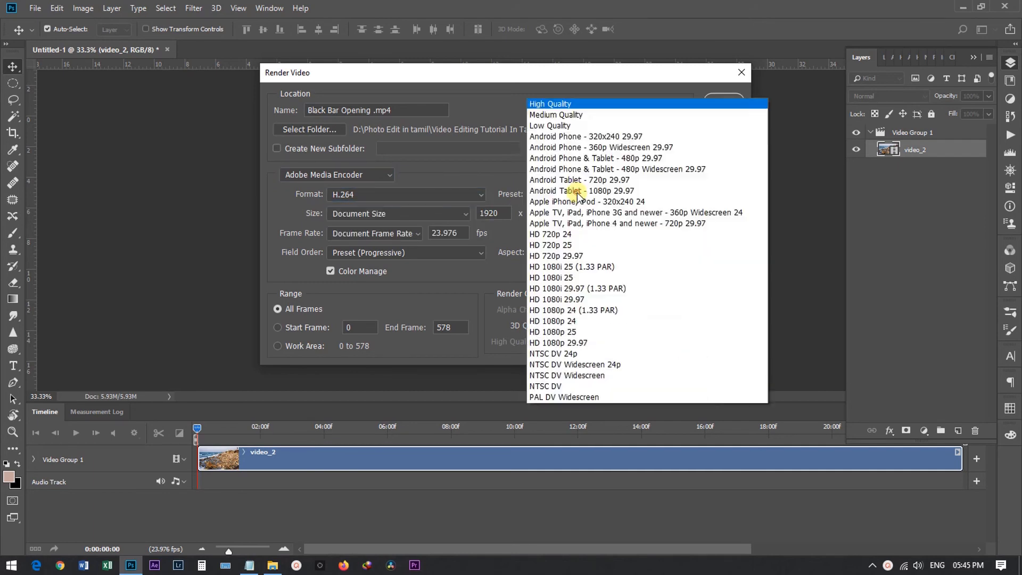
{"action": "left_click", "coordinate": [569, 6]}
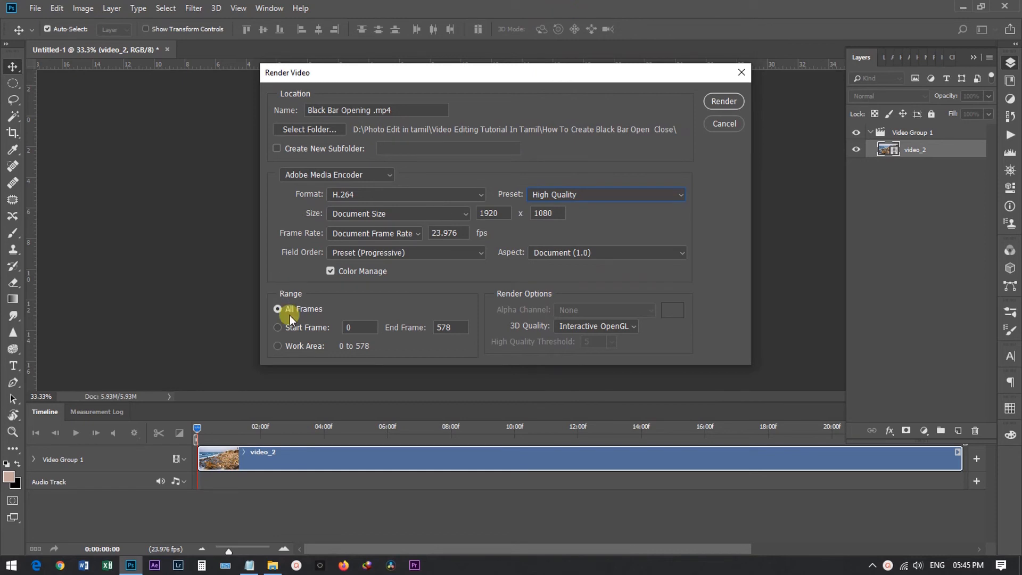
{"action": "left_click", "coordinate": [739, 105]}
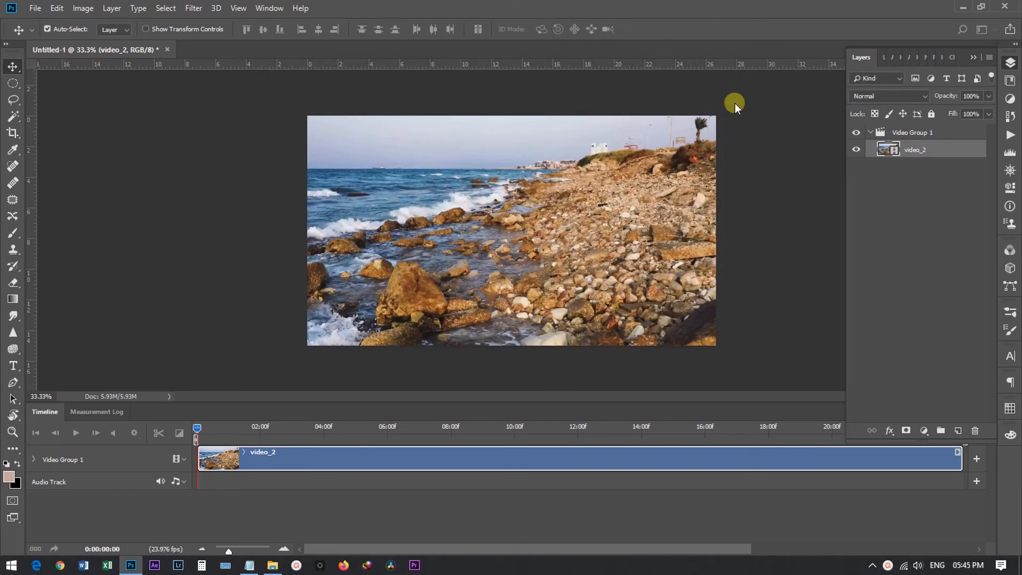